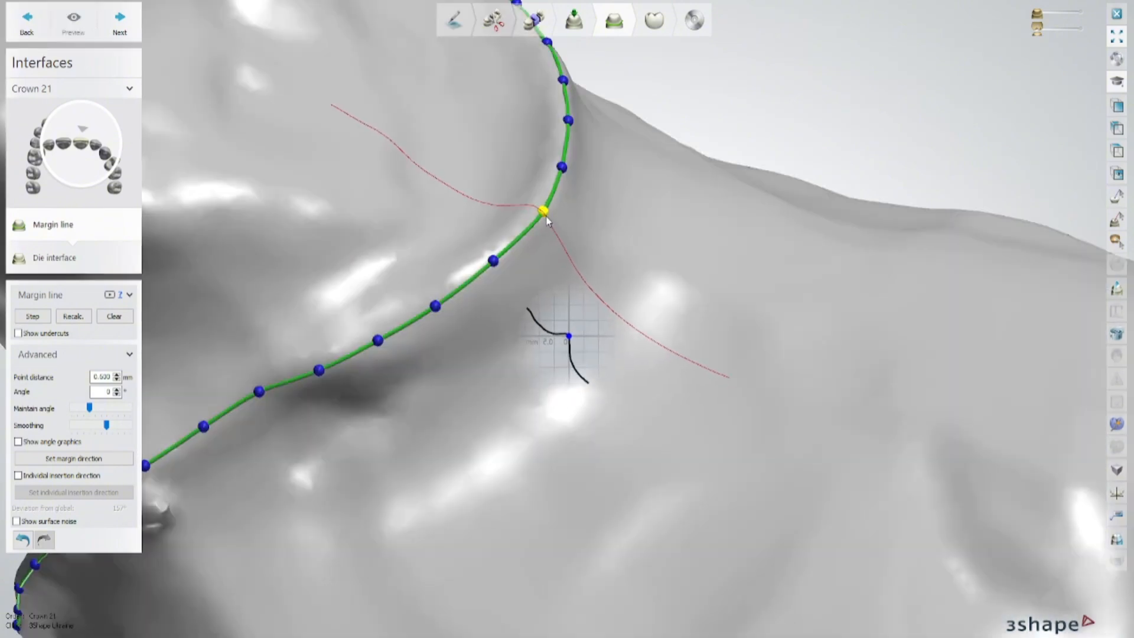
Step: Shift two neighbouring control points of the Crown 21 margin line slightly outward onto the preparation edge and continue to the die interface
left_click_drag(494, 261, 502, 258)
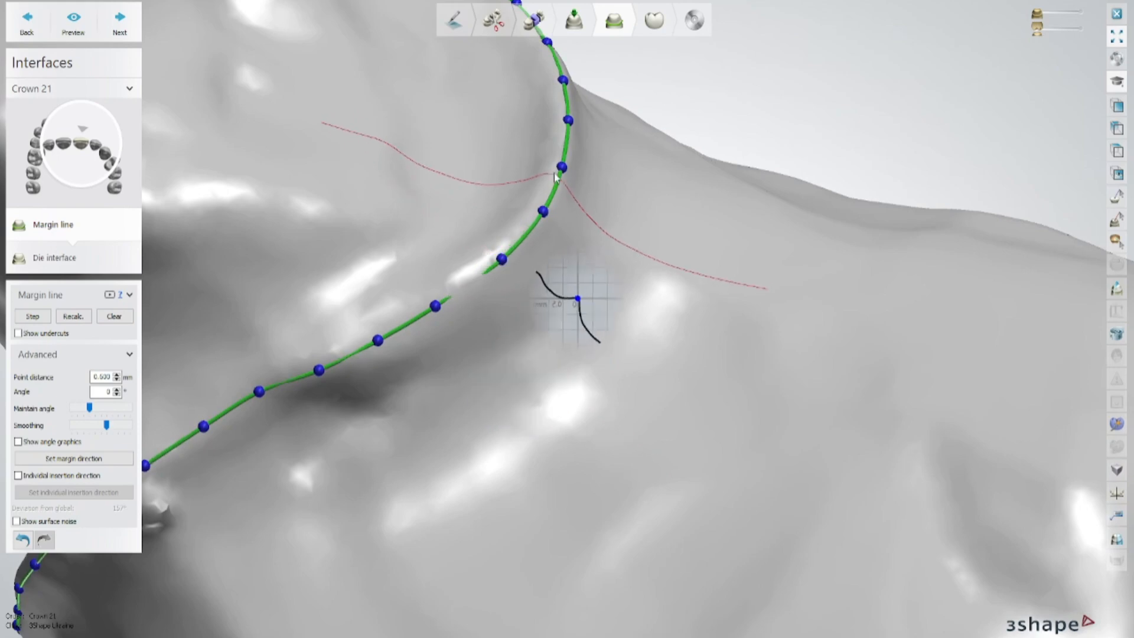
left_click_drag(562, 167, 567, 164)
scroll(567, 123, "down", 3)
right_click_drag(568, 123, 552, 189)
scroll(500, 221, "up", 2)
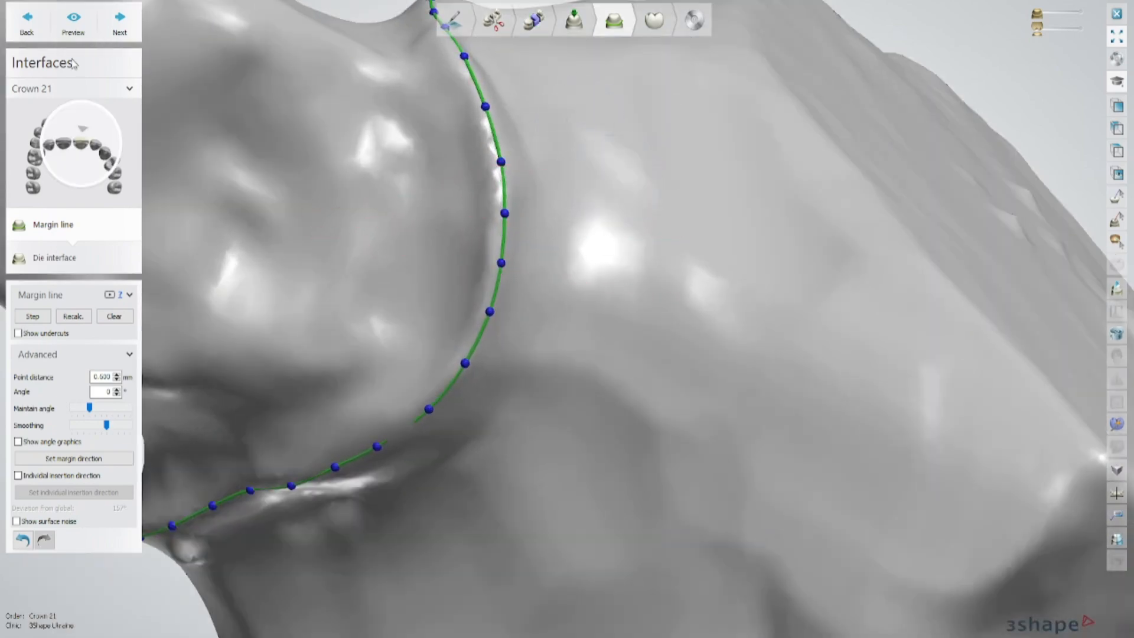
left_click(119, 23)
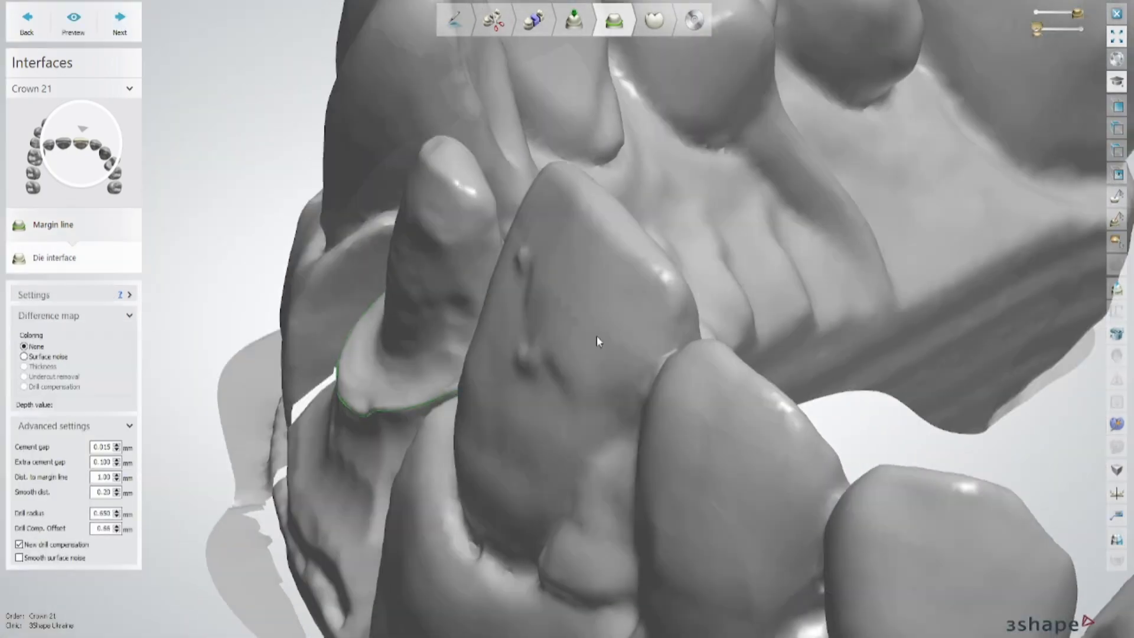
Step: Generate the Crown 21 die interface with its preset cement gap values, inspect the coated die, and proceed to anatomy design
left_click(122, 25)
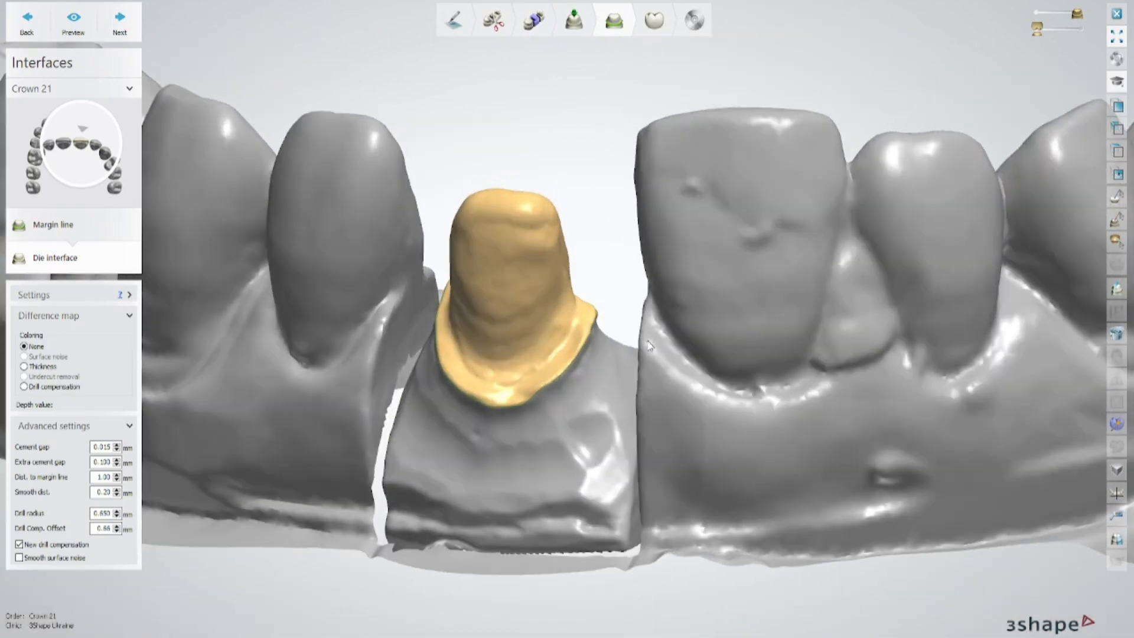
scroll(649, 345, "down", 3)
right_click_drag(649, 346, 711, 406)
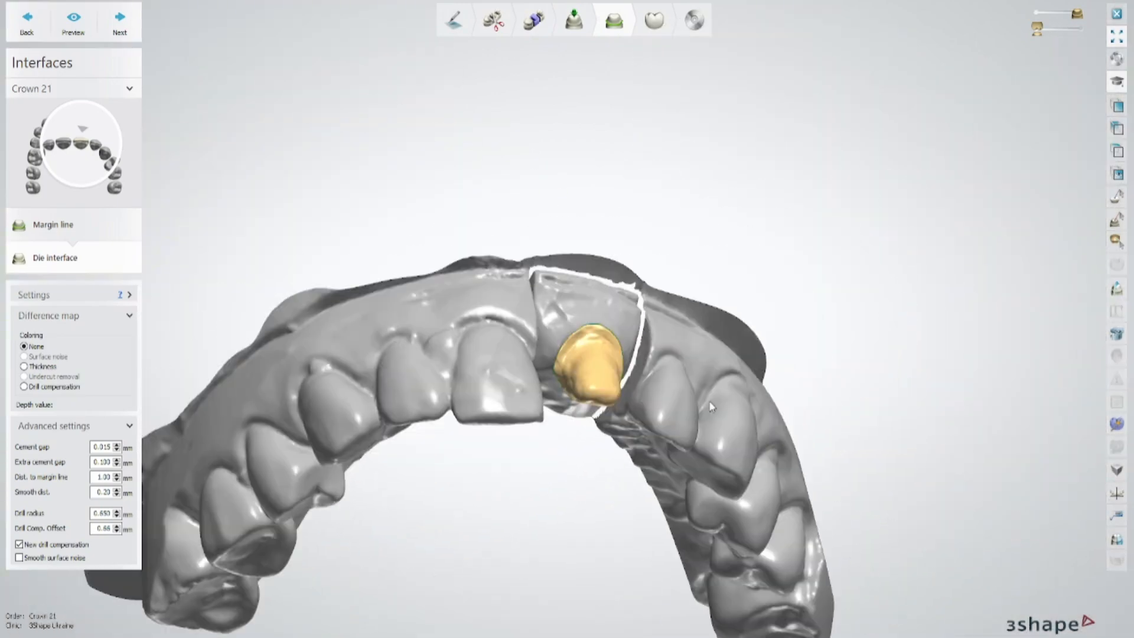
left_click(121, 24)
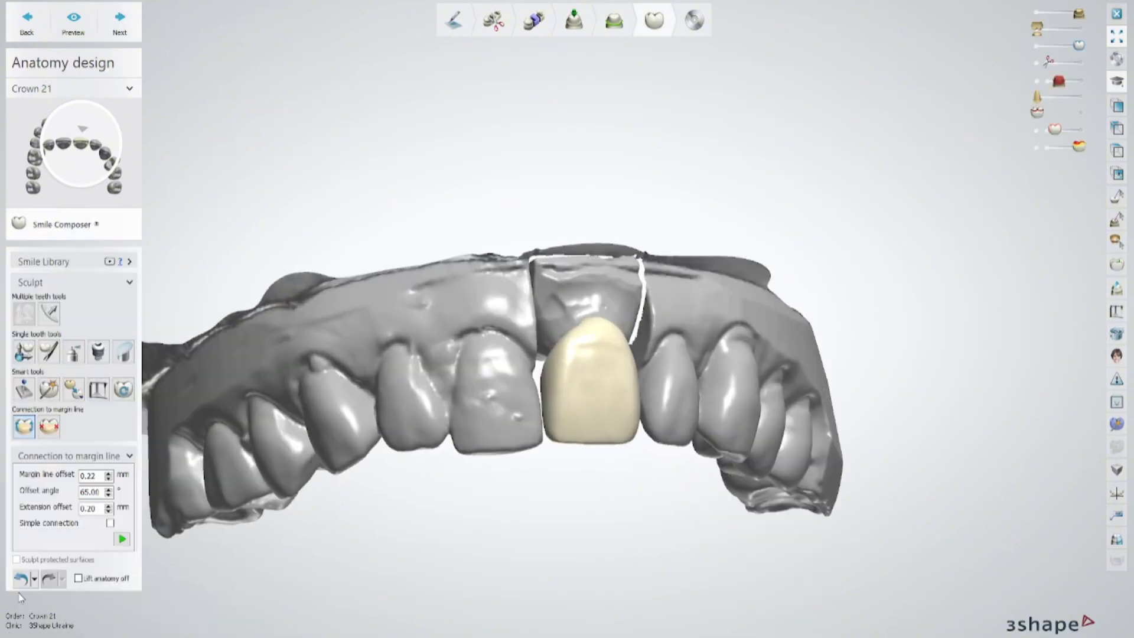
Step: Undo the automatic connection of Crown 21 to its margin line and activate individual transformation of the tooth
left_click(34, 579)
left_click(46, 597)
right_click_drag(471, 540, 223, 432)
left_click(28, 357)
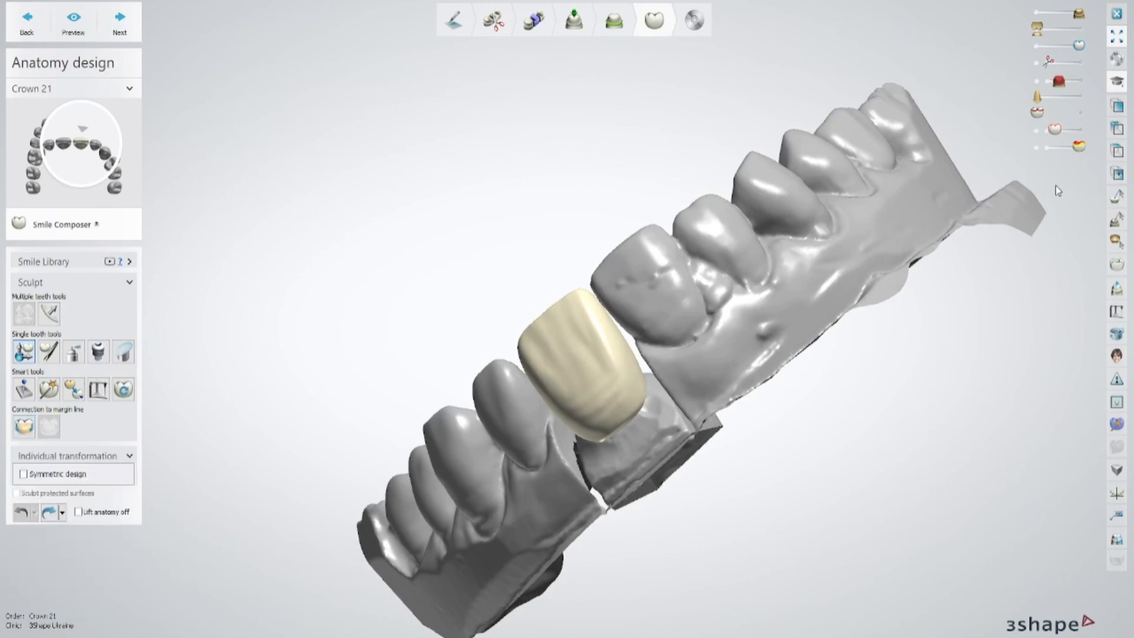
left_click(1035, 129)
Step: Adjust the distal side of the crown beside the lateral incisor, comparing the fit with the anatomy temporarily hidden
right_click_drag(874, 248, 592, 446)
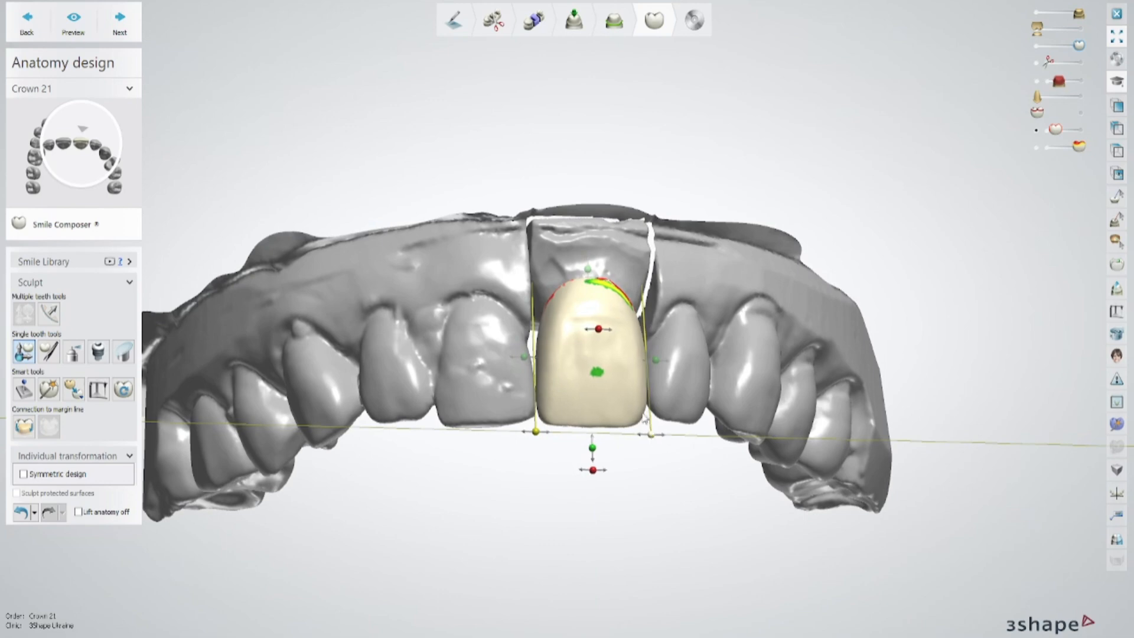
right_click_drag(644, 418, 666, 351)
left_click_drag(654, 329, 624, 343)
right_click_drag(626, 337, 638, 280)
left_click(1041, 45)
right_click_drag(913, 95, 905, 182)
left_click(1078, 46)
scroll(945, 106, "down", 2)
right_click_drag(946, 106, 848, 328)
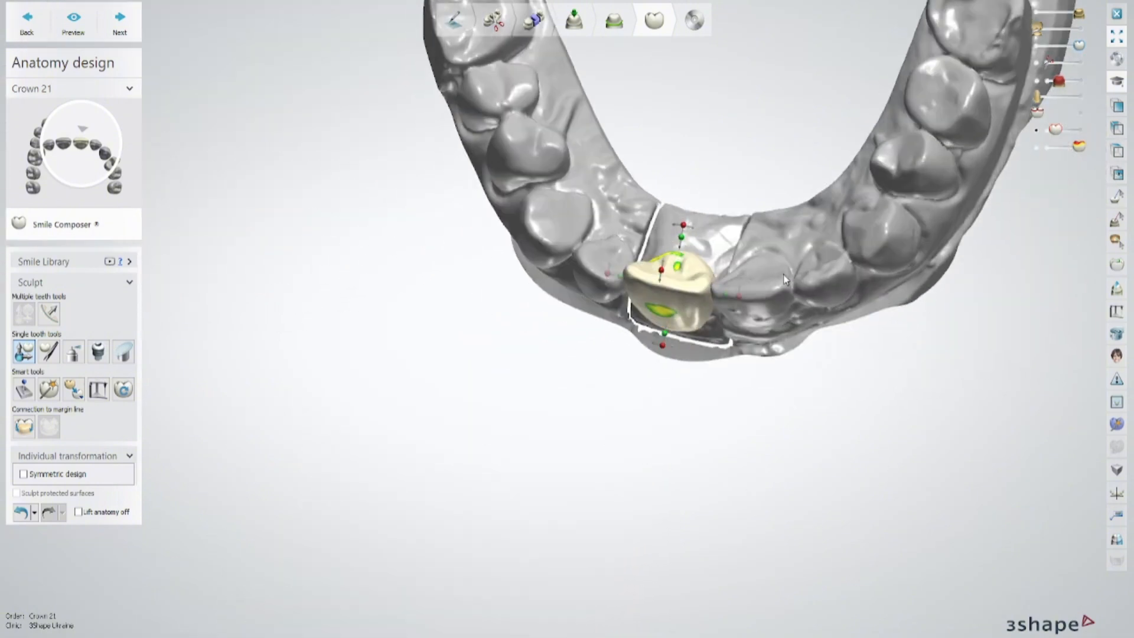
Step: Fine-tune the crown's facial position in the incisal view and connect it to the margin line with a 0.20 mm offset
scroll(849, 328, "up", 2)
right_click_drag(722, 323, 638, 341)
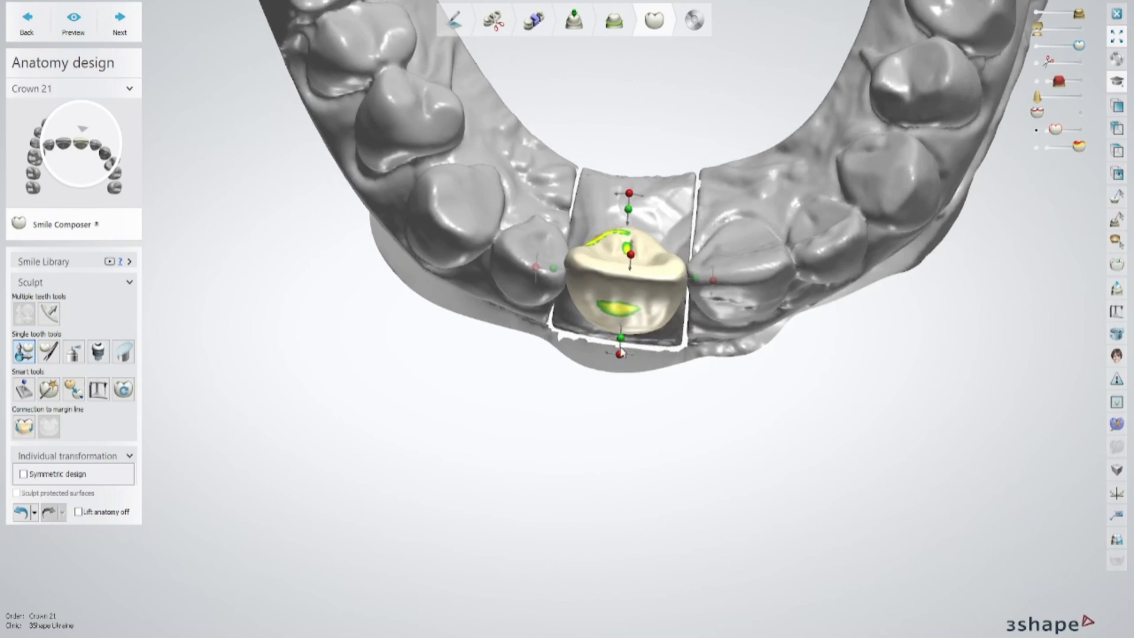
left_click_drag(619, 353, 621, 355)
mouse_move(622, 355)
right_mouse_down()
mouse_move(754, 278)
mouse_move(716, 236)
mouse_move(813, 245)
mouse_move(651, 341)
mouse_move(604, 341)
right_mouse_up()
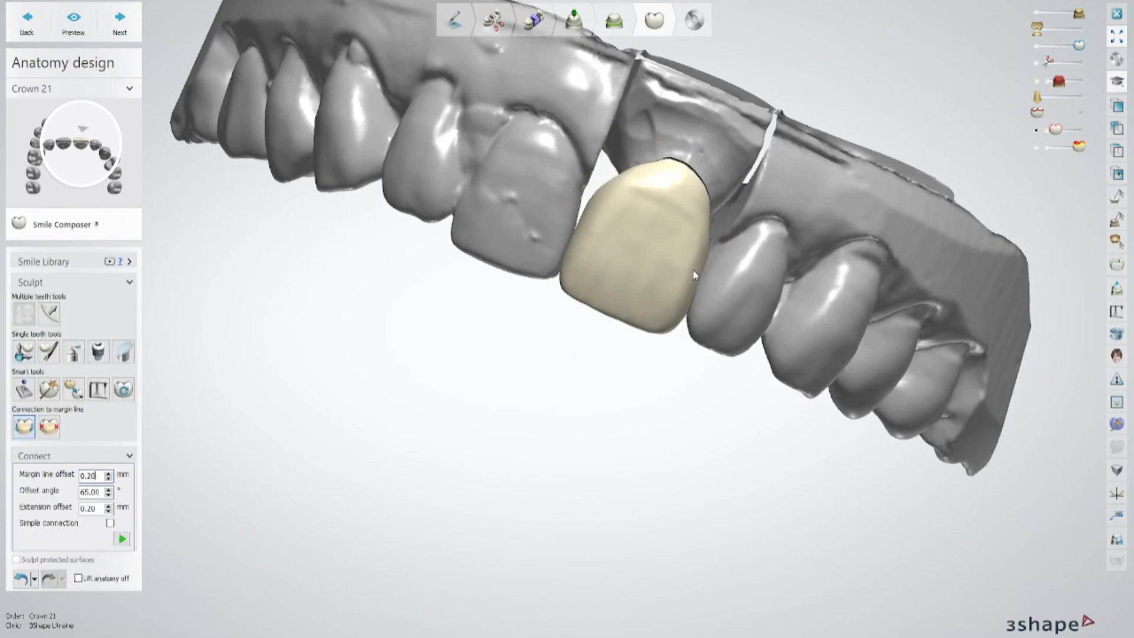
right_click_drag(696, 271, 709, 201)
Step: Reshape the crown's lingual surface and incisal contour with individual morphing, using radii of 2.66 mm and 4.62 mm
left_click(47, 355)
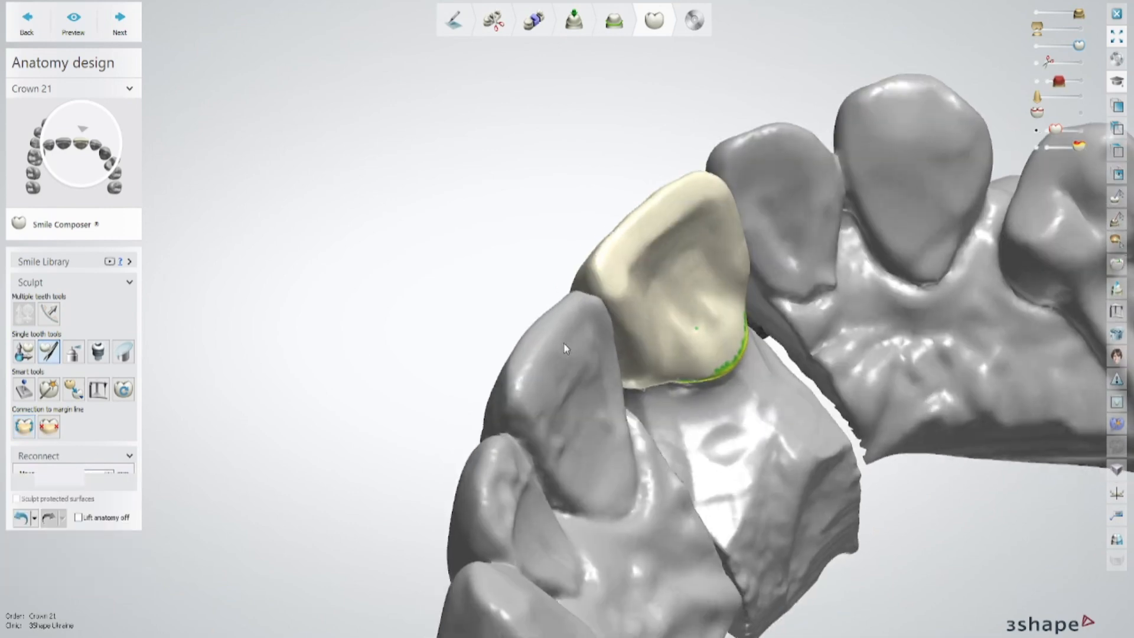
right_click_drag(674, 348, 688, 343)
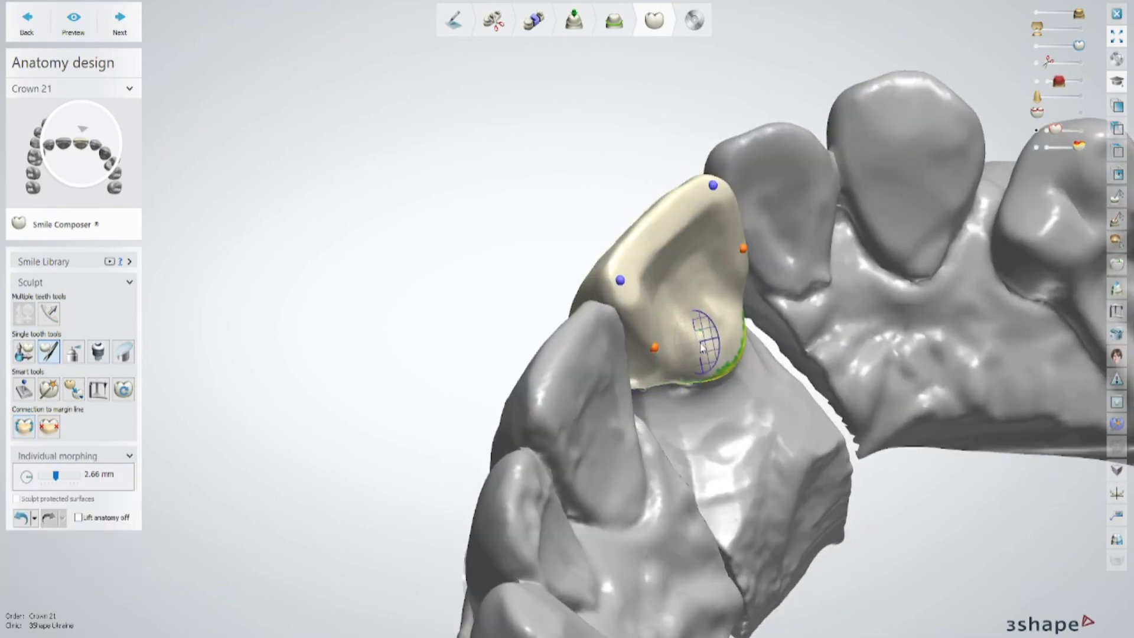
middle_click_drag(727, 255, 700, 308)
right_click_drag(699, 309, 526, 360)
right_click_drag(566, 302, 600, 430)
scroll(660, 227, "down", 3)
middle_click_drag(600, 430, 659, 219)
scroll(605, 342, "up", 2)
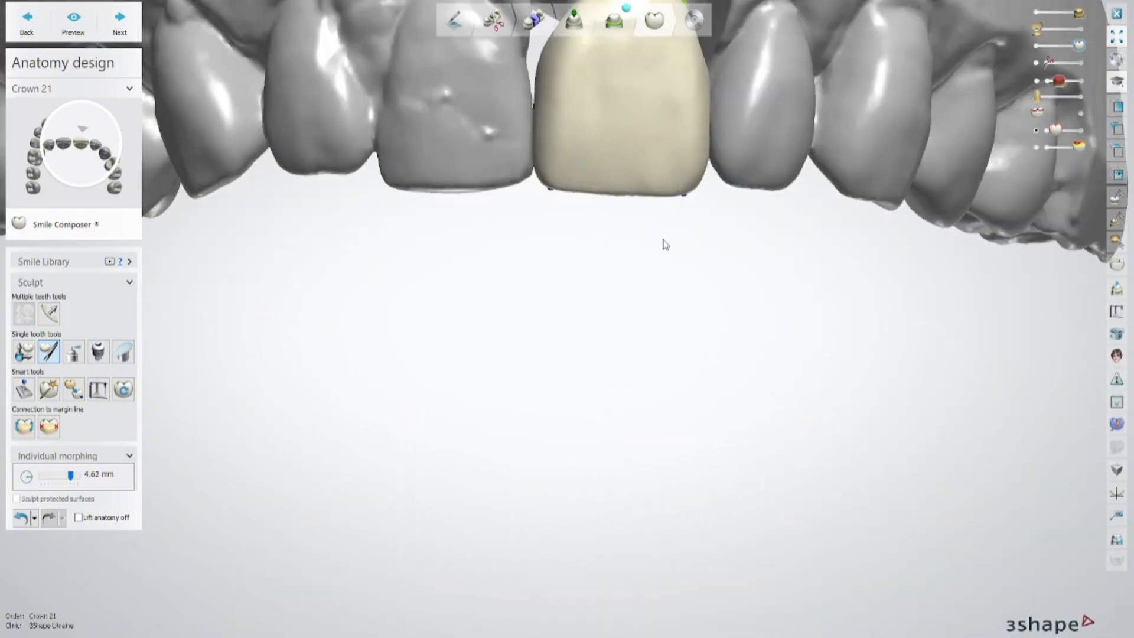
right_click_drag(665, 244, 618, 289)
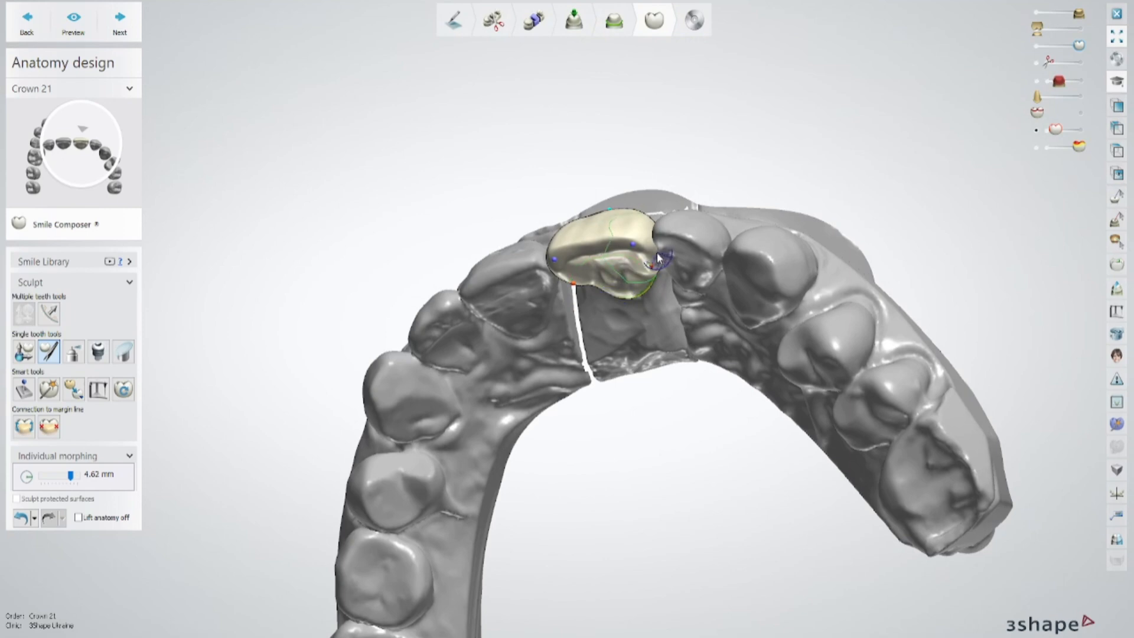
right_click_drag(597, 148, 622, 331)
Step: Refine the crown's placement with individual transformation and morph its mesial incisal corner and proximal contour with radii of 2.66 and 4.62 mm
left_click(23, 352)
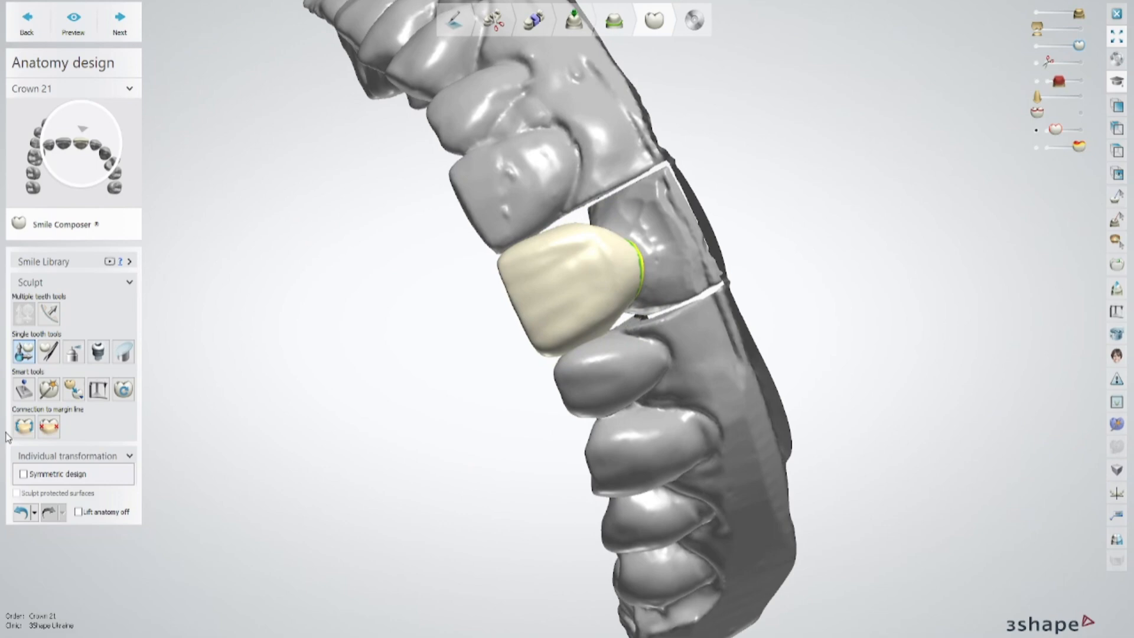
left_click(49, 351)
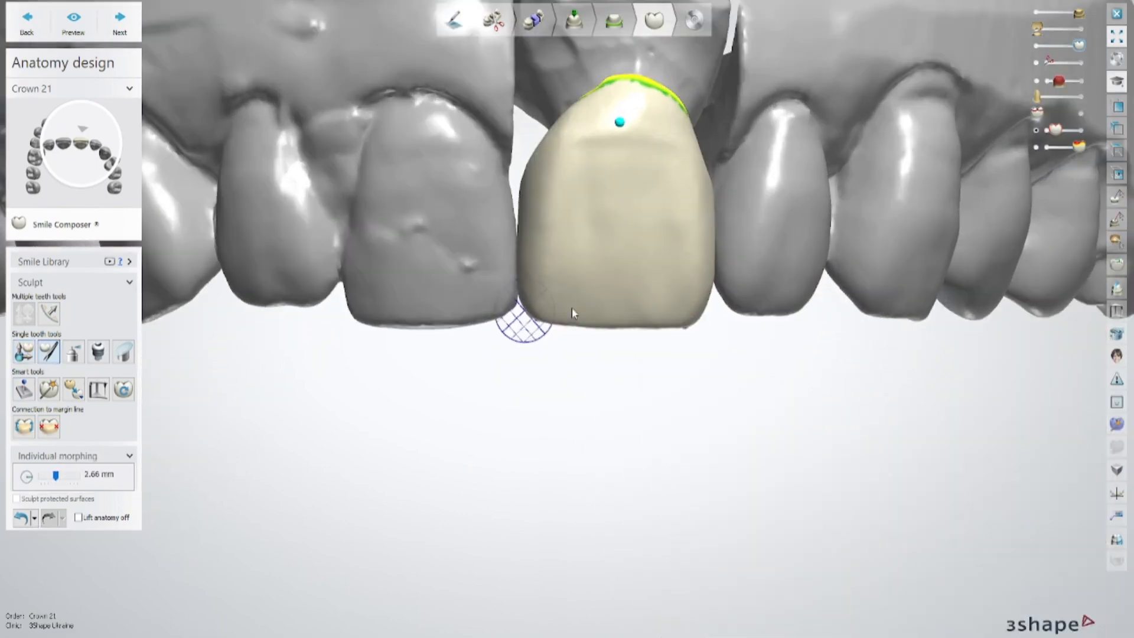
scroll(572, 313, "down", 3)
right_click_drag(572, 313, 586, 361)
scroll(604, 253, "up", 5)
scroll(523, 230, "down", 2, "ctrl")
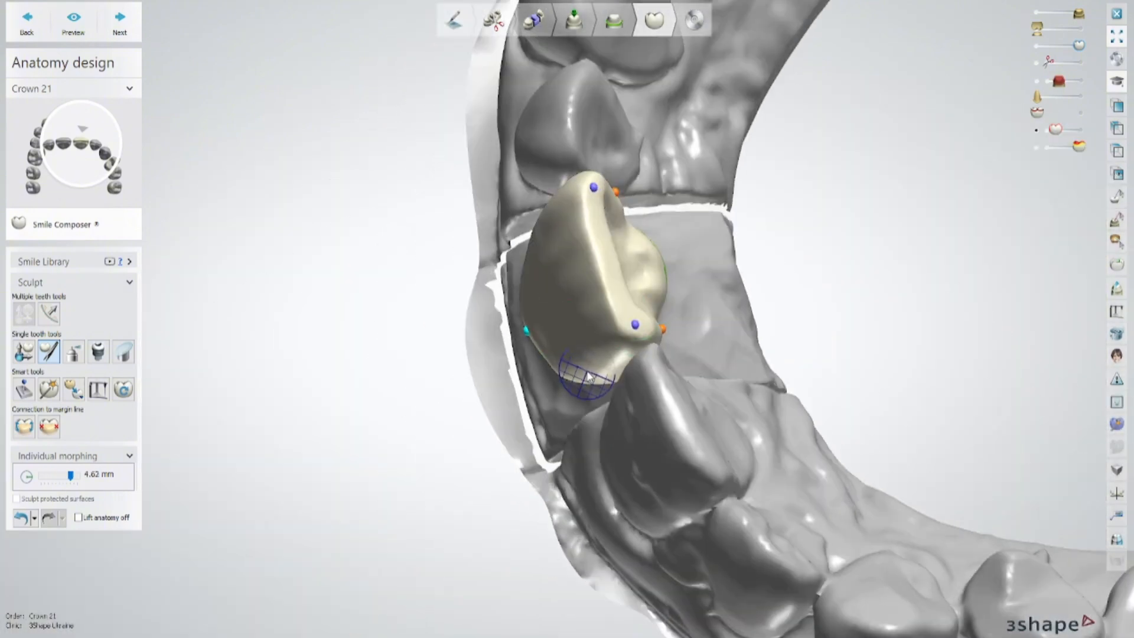
Step: Reposition the crown slightly with individual transformation so it aligns with the arch, checking from the facial and incisal sides
left_click(24, 352)
left_click_drag(657, 430, 662, 407)
right_click_drag(662, 406, 754, 246)
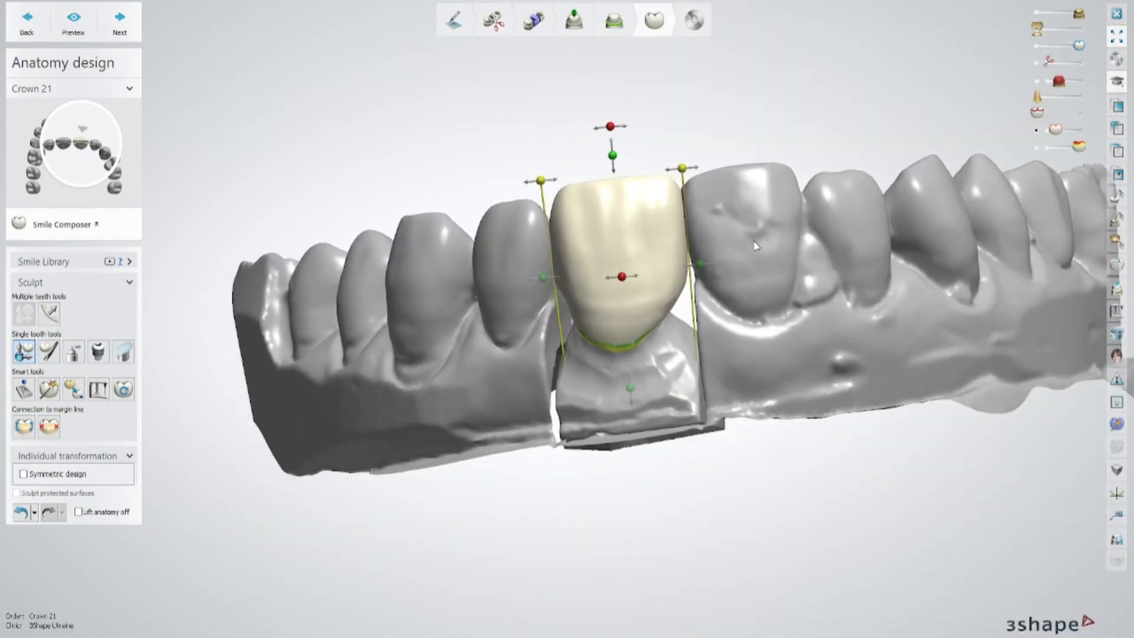
scroll(674, 236, "up", 1)
right_click_drag(673, 235, 734, 261)
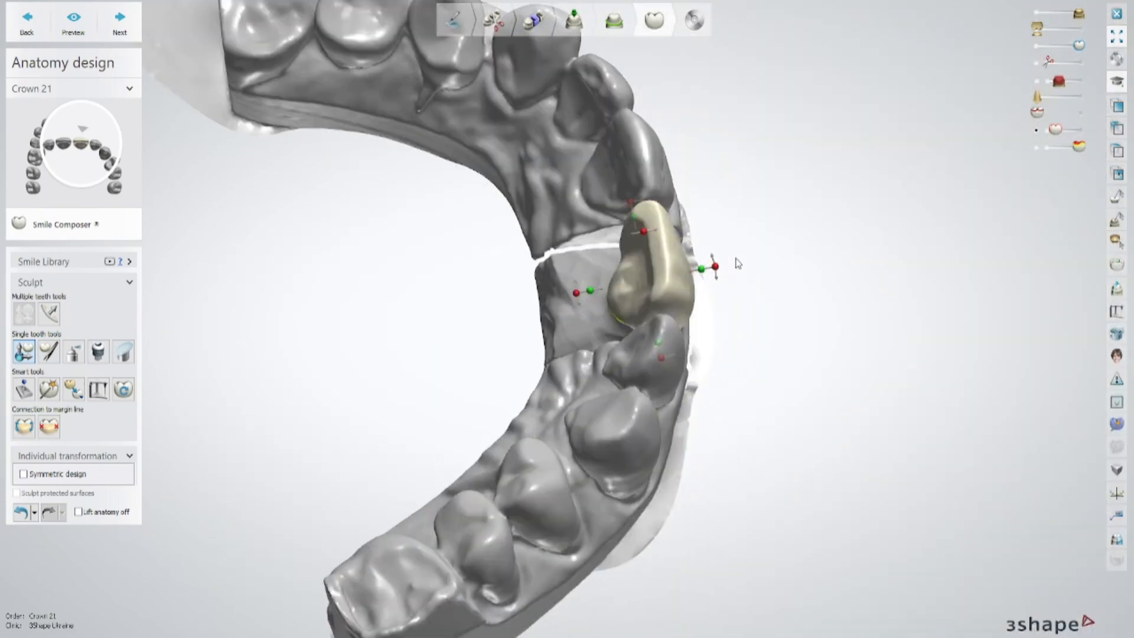
Step: Remove material from the crown's lingual surface with the Wax knife at 2.72 mm and 35 µm, and smooth it at 2.16 mm and 1.60 strength
left_click(73, 351)
right_click_drag(615, 248, 639, 220)
scroll(644, 208, "up", 2, "ctrl")
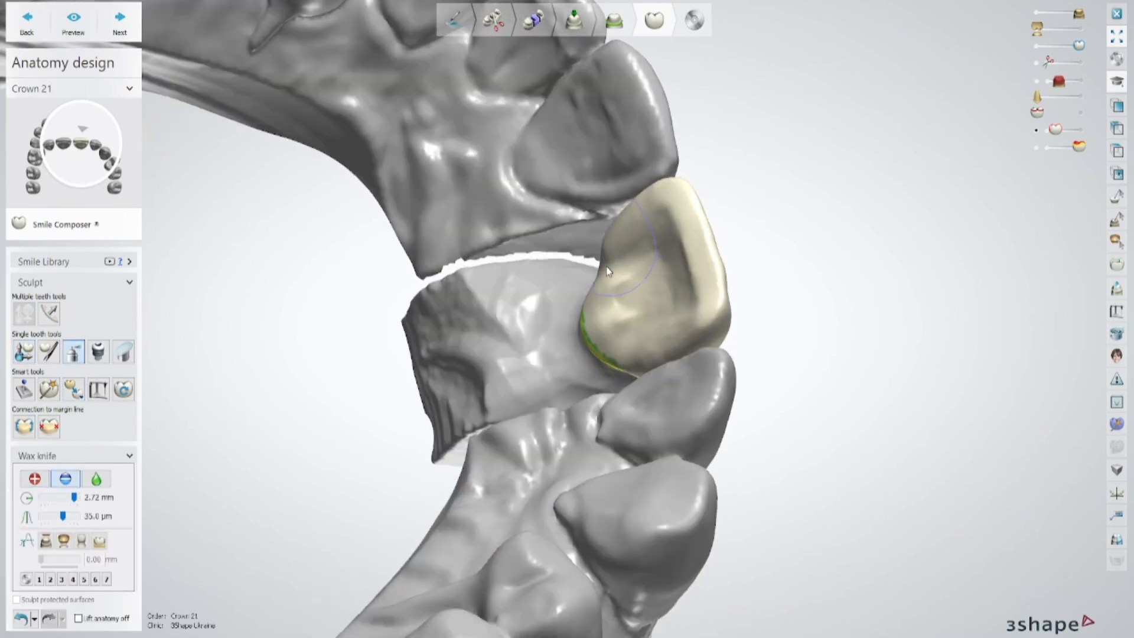
right_click_drag(609, 271, 293, 411)
scroll(653, 203, "down", 10, "ctrl")
right_click_drag(531, 236, 705, 293)
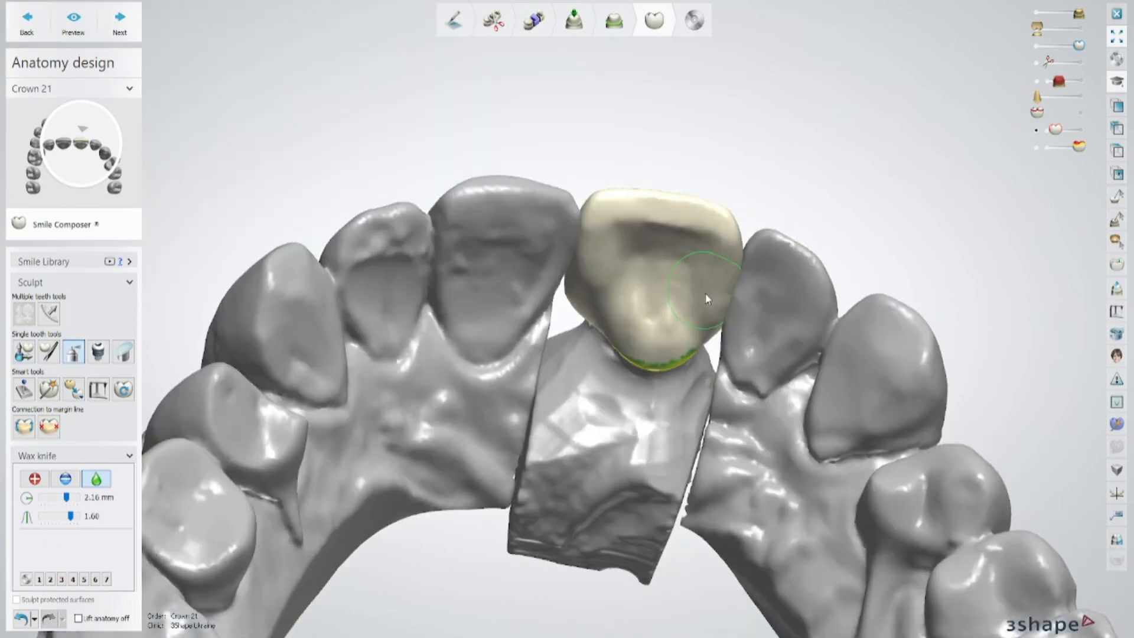
scroll(636, 261, "down", 4, "ctrl")
right_click_drag(635, 261, 617, 181)
scroll(656, 213, "up", 1)
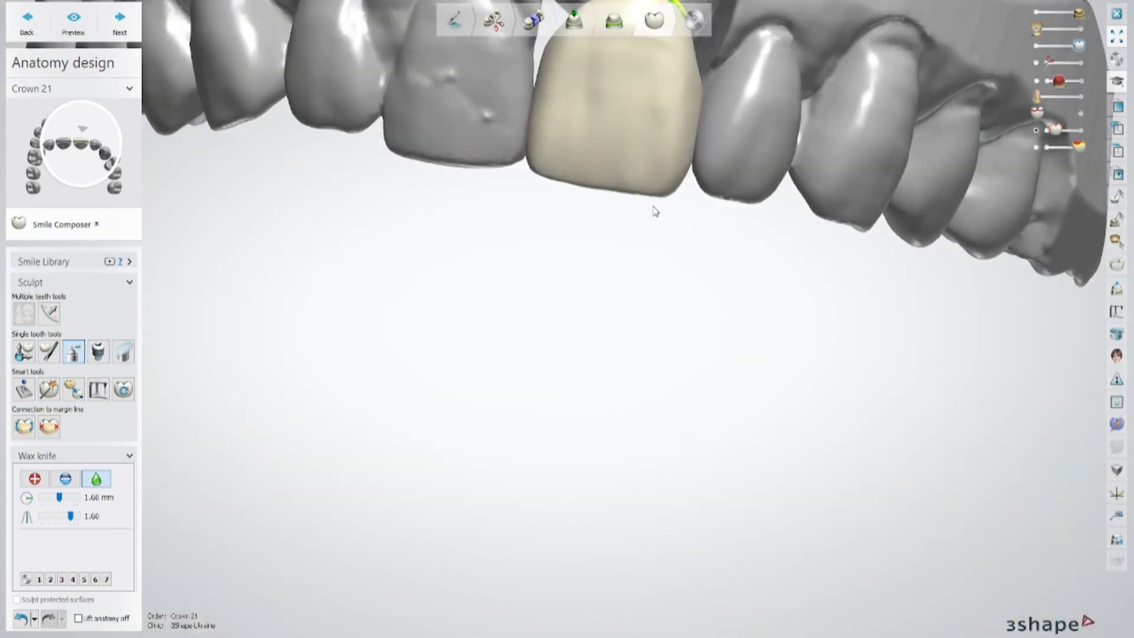
Step: Morph the distal incisal corner of the crown with individual morphing radii of 3.64 mm and 2.17 mm
left_click(49, 352)
right_click_drag(618, 251, 664, 221)
scroll(664, 221, "up", 2)
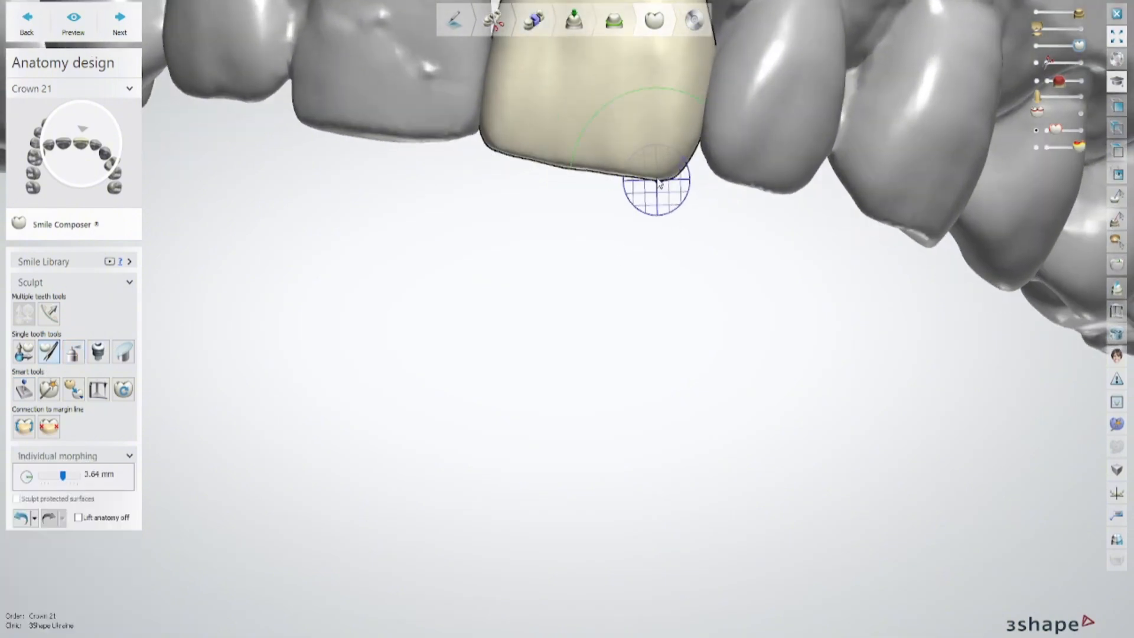
scroll(662, 177, "down", 3)
scroll(668, 169, "up", 4)
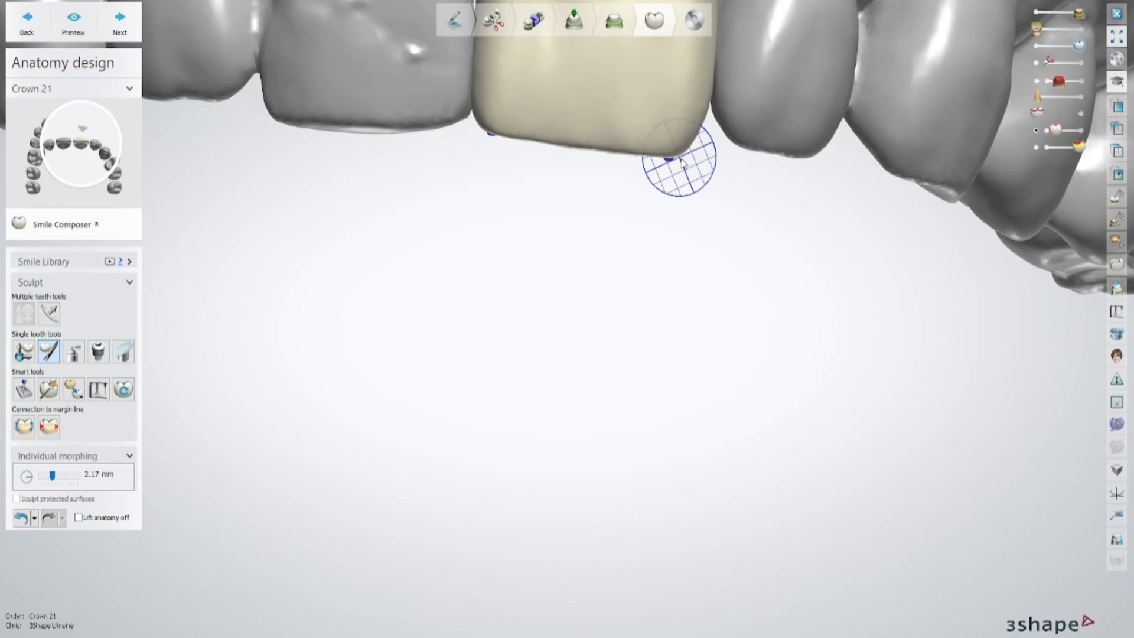
scroll(681, 159, "down", 2)
Step: Even out the middle of the crown's incisal edge from the facial side, using individual morphing with a 2.17 mm radius
middle_click_drag(520, 68, 506, 191)
right_click_drag(506, 190, 587, 195)
scroll(561, 145, "up", 3)
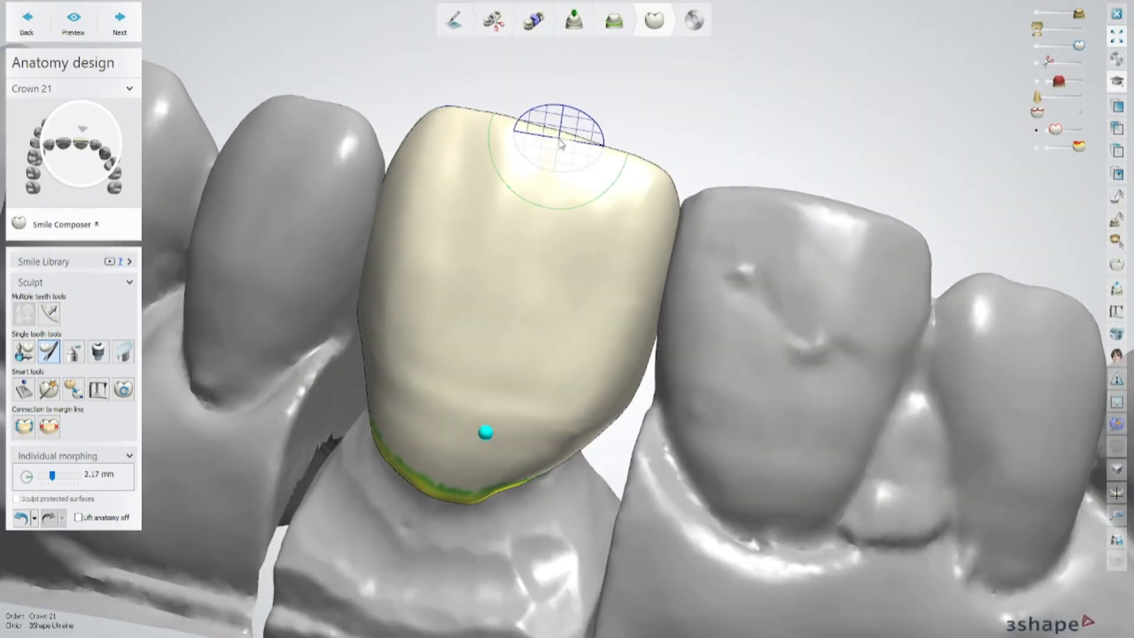
scroll(561, 144, "up", 3, "ctrl")
scroll(563, 139, "down", 3)
right_click_drag(563, 139, 432, 168)
scroll(432, 169, "up", 2)
Step: Smooth the ridges on the crown's lingual surface with the Wax knife, varying the radius from 0.76 to 2.44 mm and reducing strength to 0.40
left_click(73, 353)
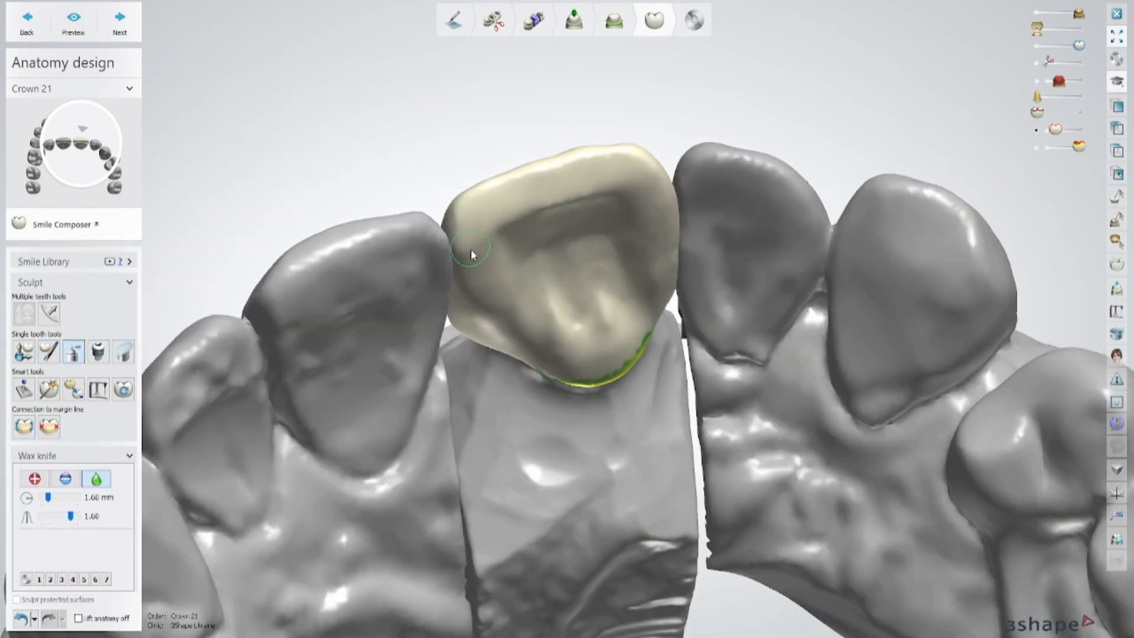
right_click_drag(614, 194, 528, 199)
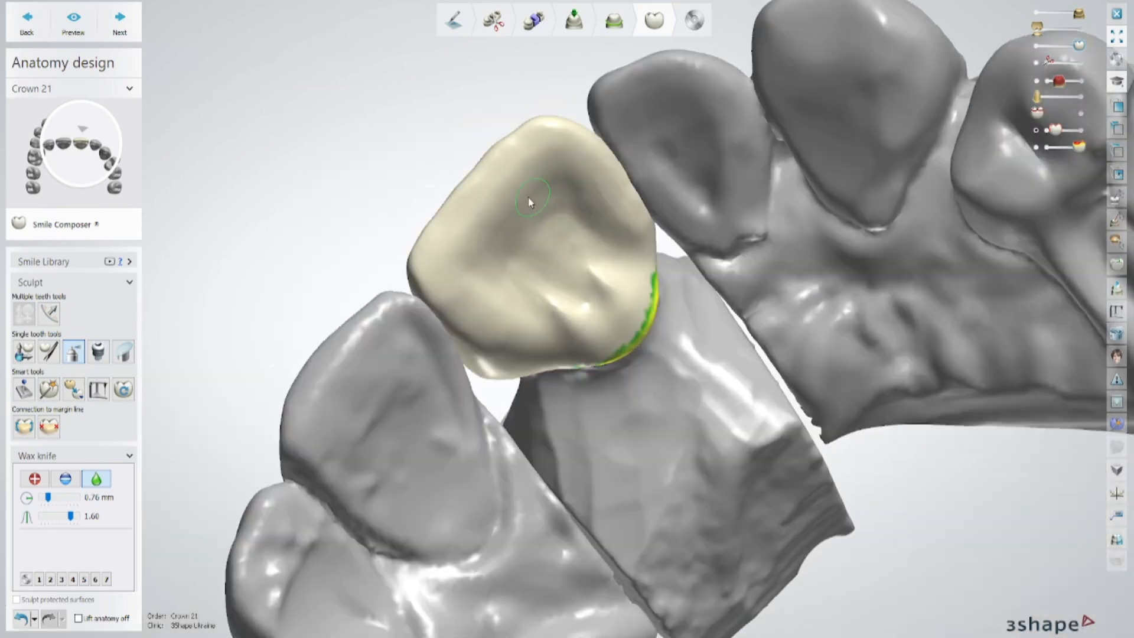
right_click_drag(472, 280, 571, 192)
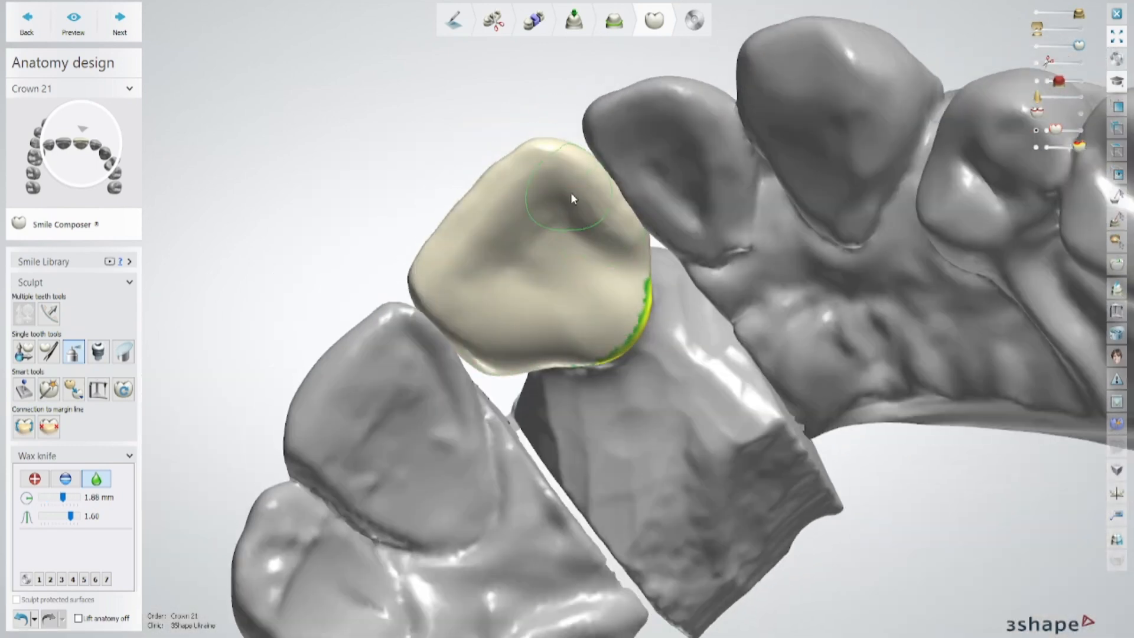
right_click_drag(613, 239, 578, 197)
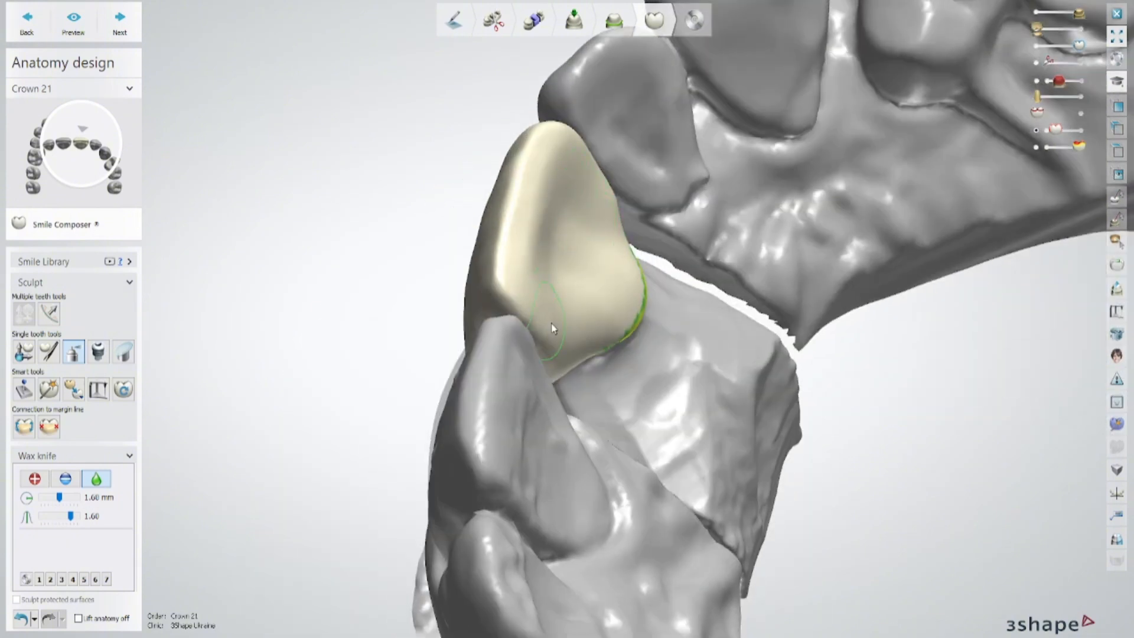
right_click_drag(553, 328, 631, 332)
right_click_drag(601, 249, 624, 230)
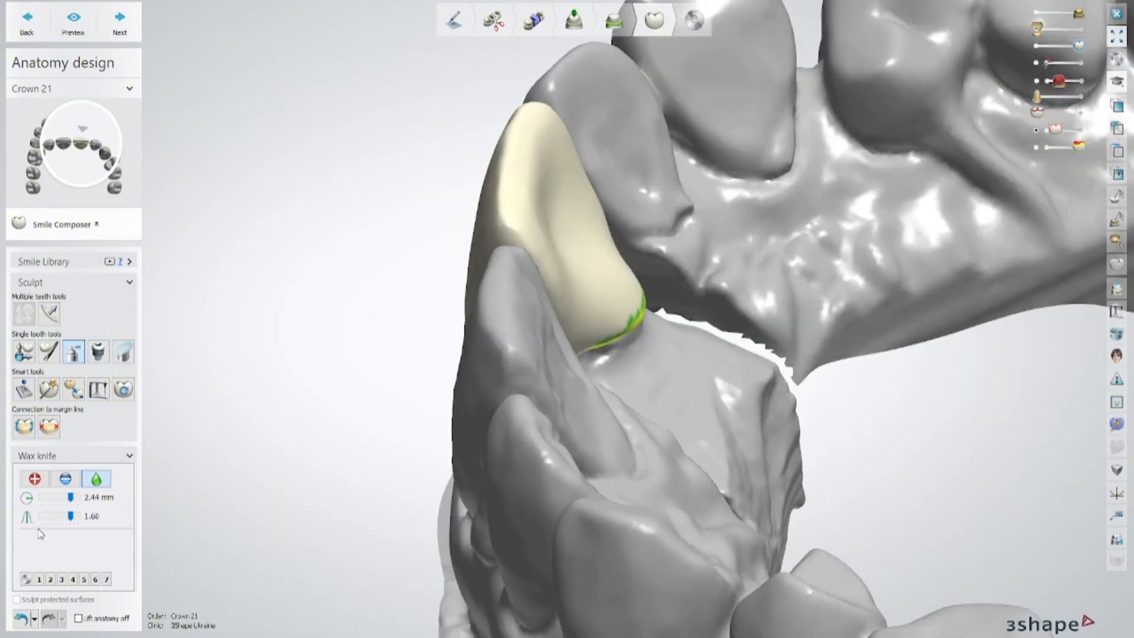
right_click_drag(597, 278, 627, 252)
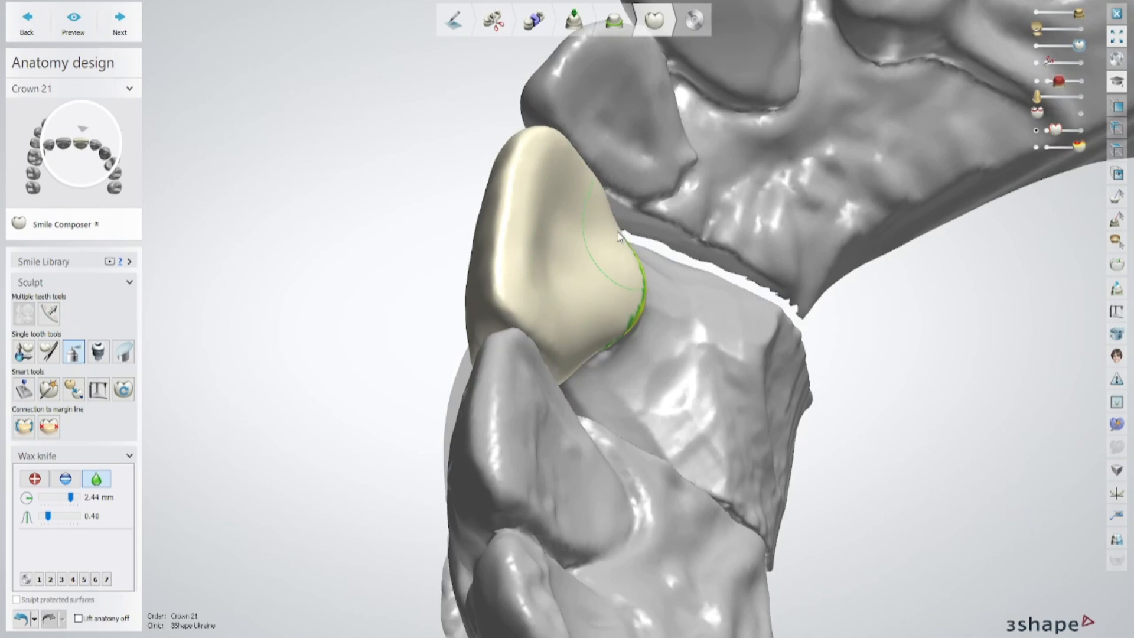
Step: Add wax to the crown's lingual surface and trim its mesial marginal ridge with the Wax knife at 2.16 mm and 15 µm
left_click(34, 479)
right_click_drag(568, 278, 532, 342)
left_click(66, 478)
right_click_drag(449, 331, 522, 287)
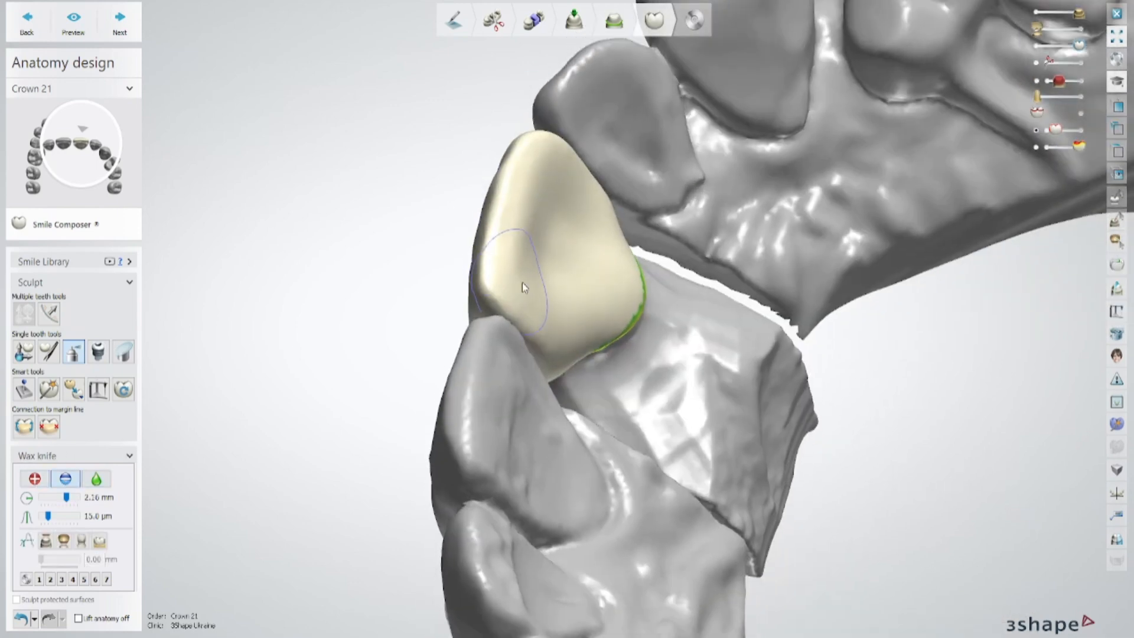
Step: Build up the crown's contour with the Wax knife in add mode at 2.72 mm and 25 µm, checking the facial profile
right_click_drag(527, 236, 15, 517)
scroll(506, 348, "up", 3, "ctrl")
left_click(35, 479)
right_click_drag(455, 319, 437, 296)
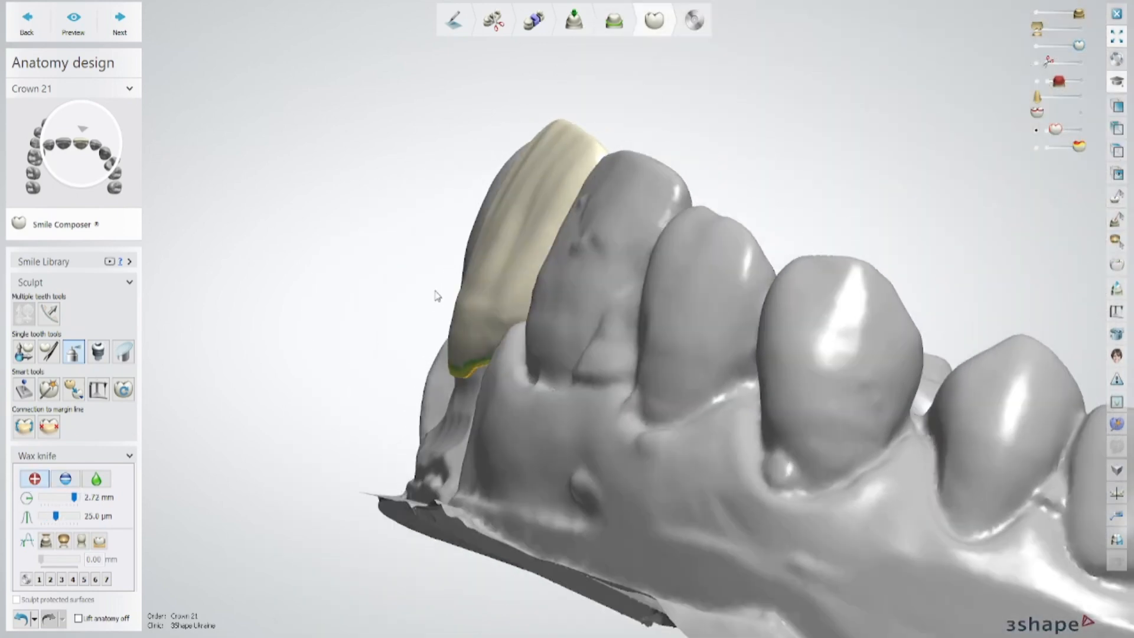
scroll(486, 295, "up", 6, "ctrl")
right_click_drag(521, 239, 464, 299)
Step: Smooth the crown's surface down to the lingual margin with the Wax knife at a 1.60 mm radius and 0.80 strength
left_click(97, 479)
right_click_drag(473, 195, 511, 207)
scroll(538, 155, "up", 3, "ctrl")
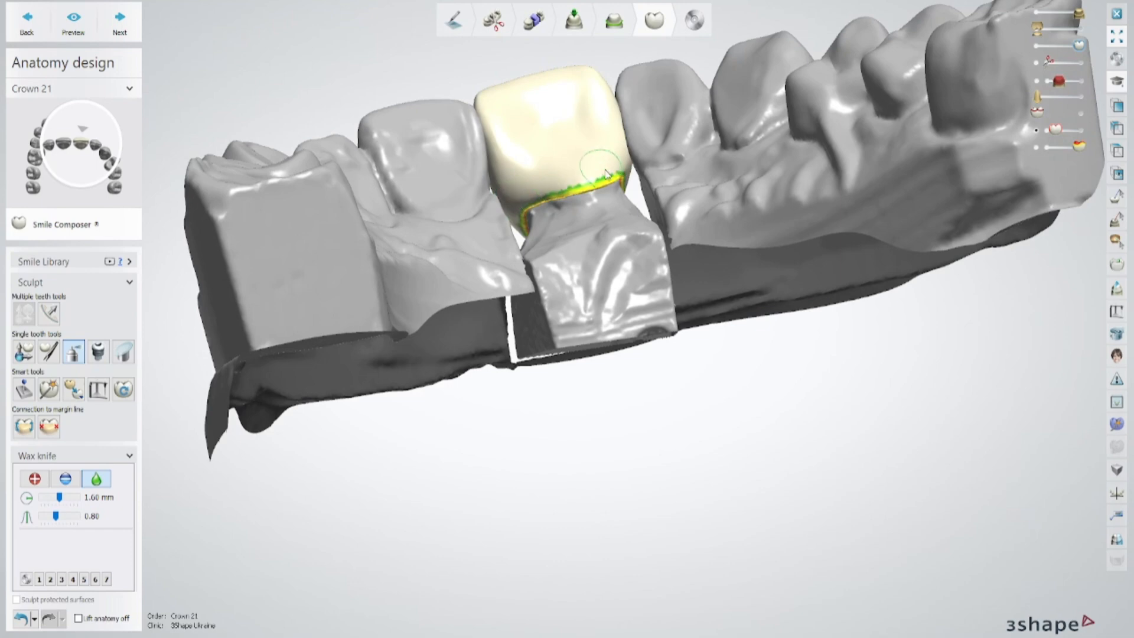
Step: Smooth the crown's facial surface and cervical corners with the Wax knife at 0.80 strength, varying the radius between 1.04 and 1.32 mm
right_click_drag(607, 174, 551, 321)
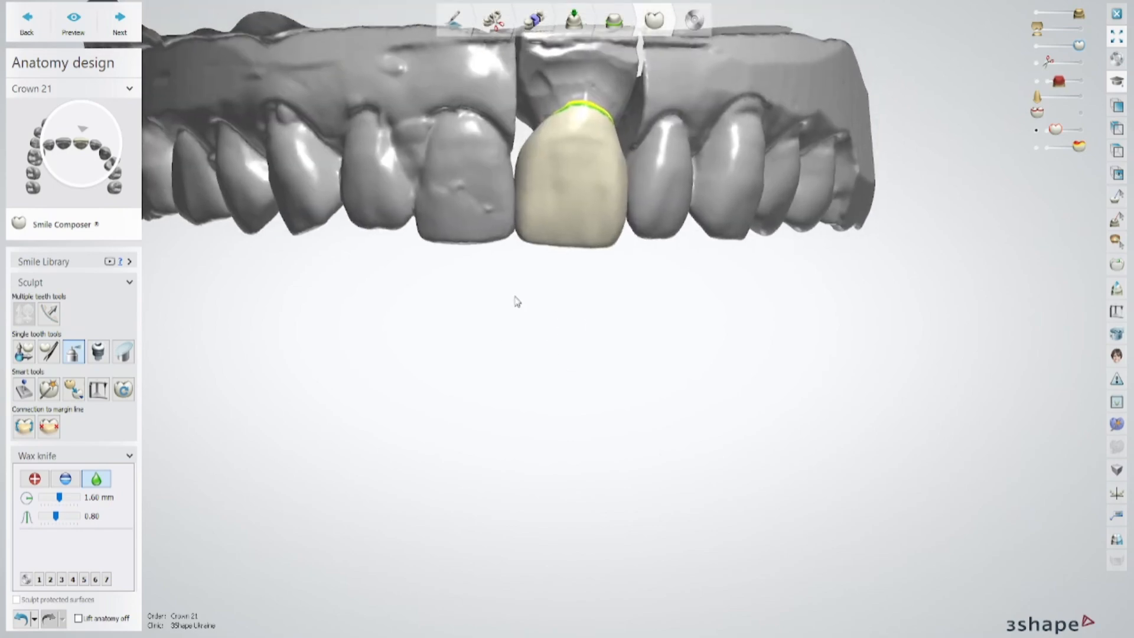
scroll(554, 148, "up", 2)
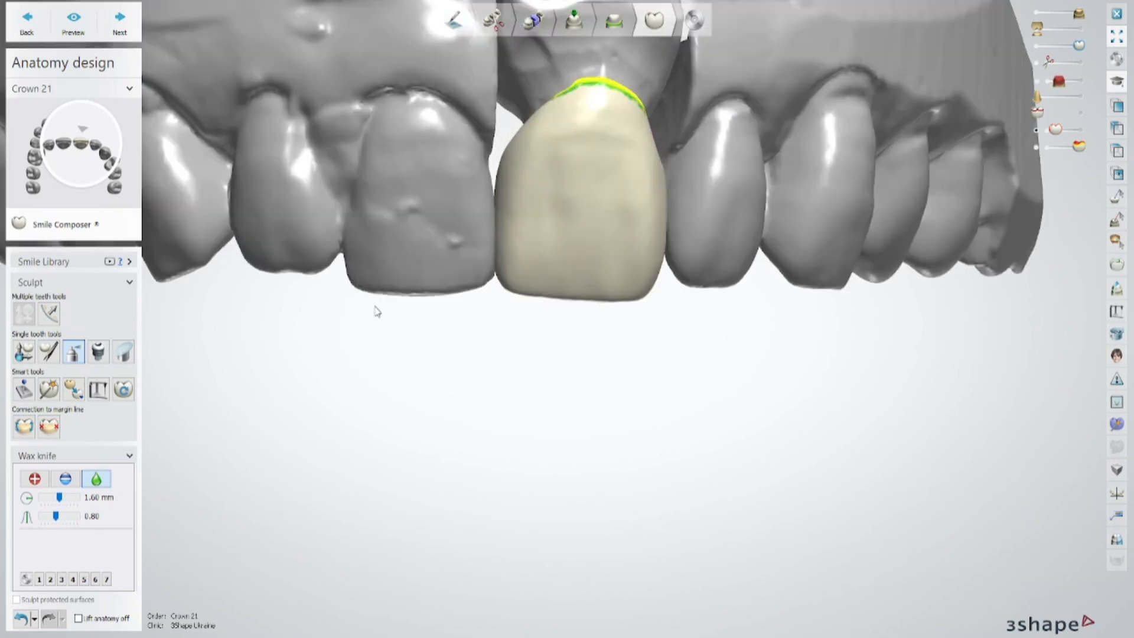
scroll(540, 198, "down", 4, "shift")
right_click_drag(515, 161, 532, 159)
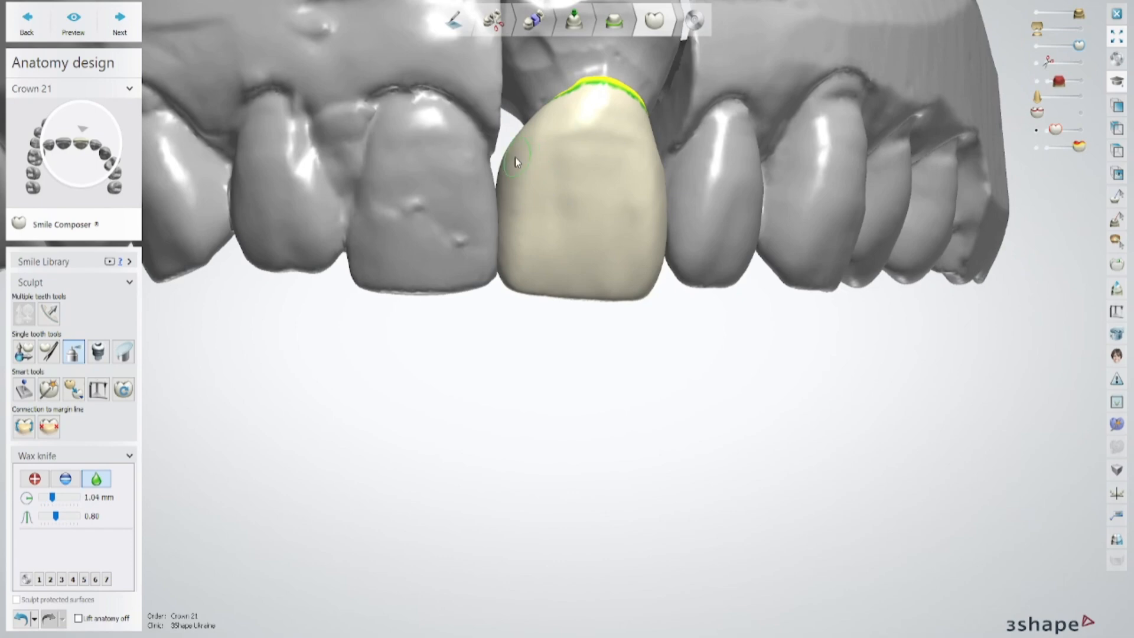
scroll(537, 113, "up", 1, "shift")
right_click_drag(537, 113, 492, 230)
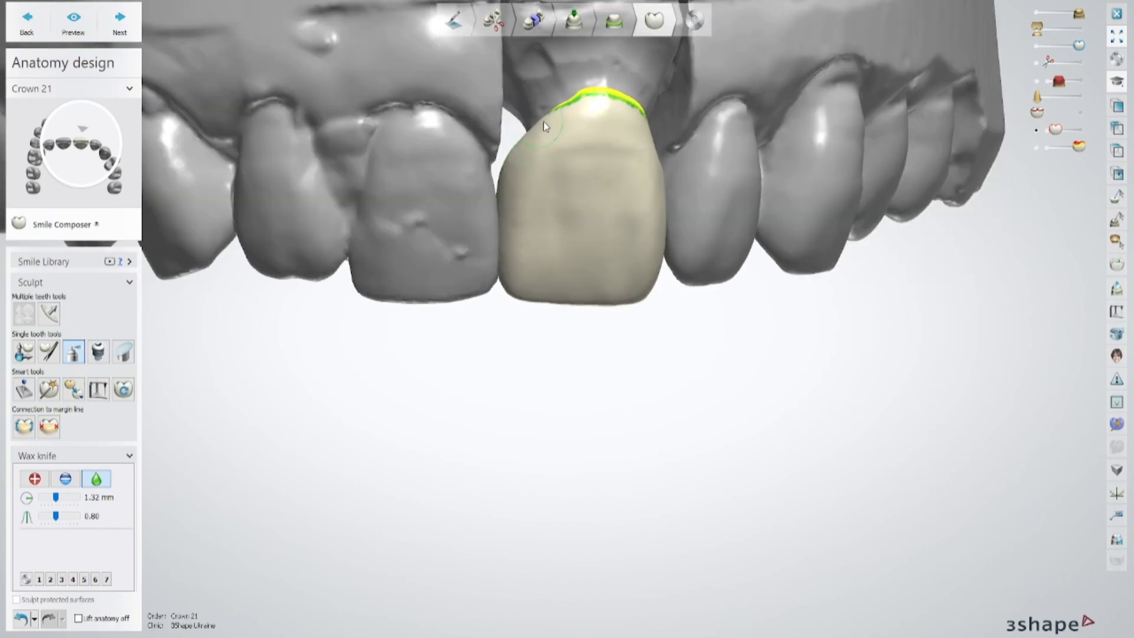
right_click_drag(543, 121, 606, 129)
scroll(607, 128, "down", 1, "shift")
right_click_drag(645, 176, 497, 196)
scroll(496, 196, "up", 2, "shift")
scroll(603, 191, "up", 1, "shift")
right_click_drag(551, 282, 564, 212)
Step: Reshape the crown's facial and proximal contours with Individual morphing, varying the radius between 1.68 and 3.15 mm
left_click(47, 350)
right_click_drag(355, 195, 446, 133)
scroll(447, 140, "up", 2)
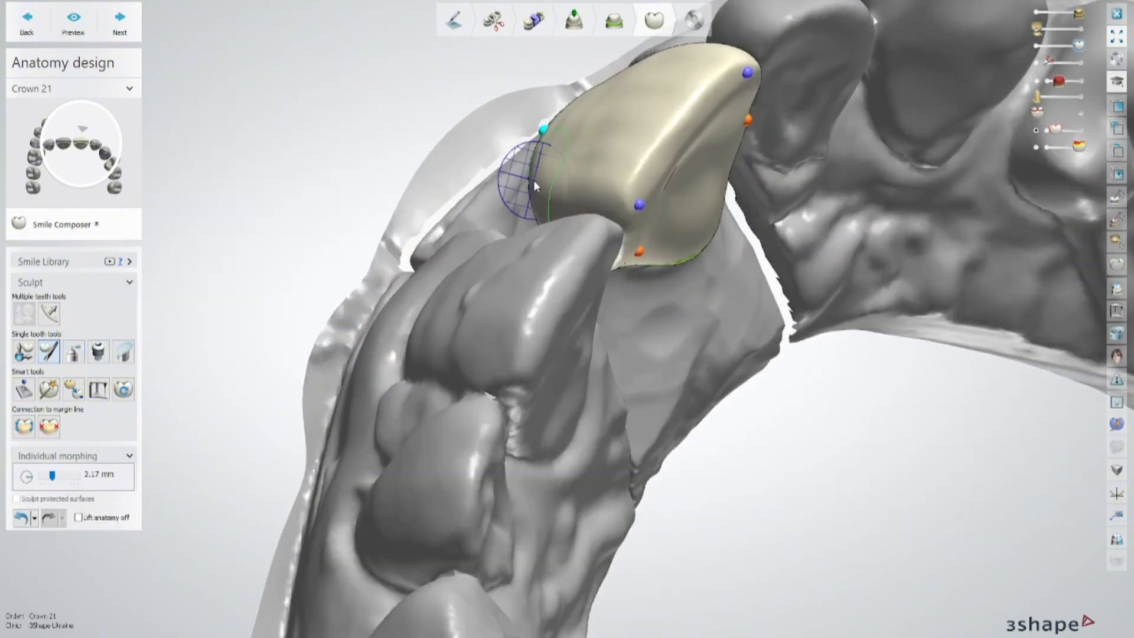
right_click_drag(533, 180, 537, 125)
scroll(537, 142, "up", 3)
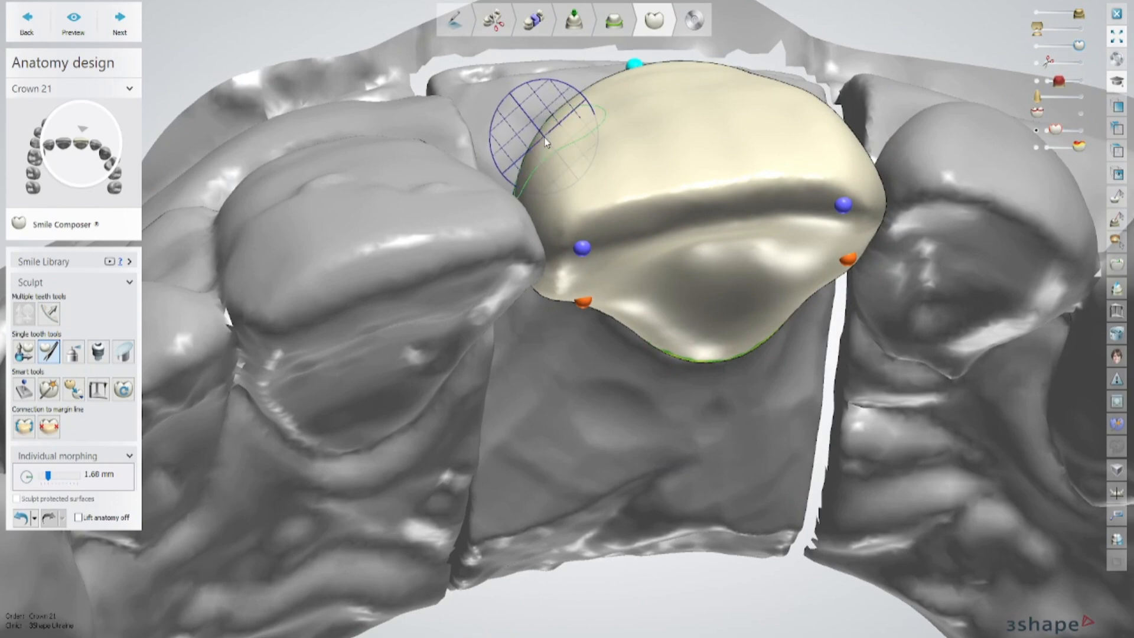
mouse_move(601, 98)
right_mouse_down()
mouse_move(604, 173)
mouse_move(660, 240)
right_mouse_up()
scroll(658, 164, "down", 5)
middle_click_drag(661, 239, 607, 123)
mouse_move(607, 123)
right_mouse_down()
mouse_move(600, 136)
mouse_move(731, 204)
mouse_move(653, 116)
mouse_move(619, 300)
mouse_move(608, 146)
mouse_move(618, 161)
right_mouse_up()
scroll(612, 162, "up", 5)
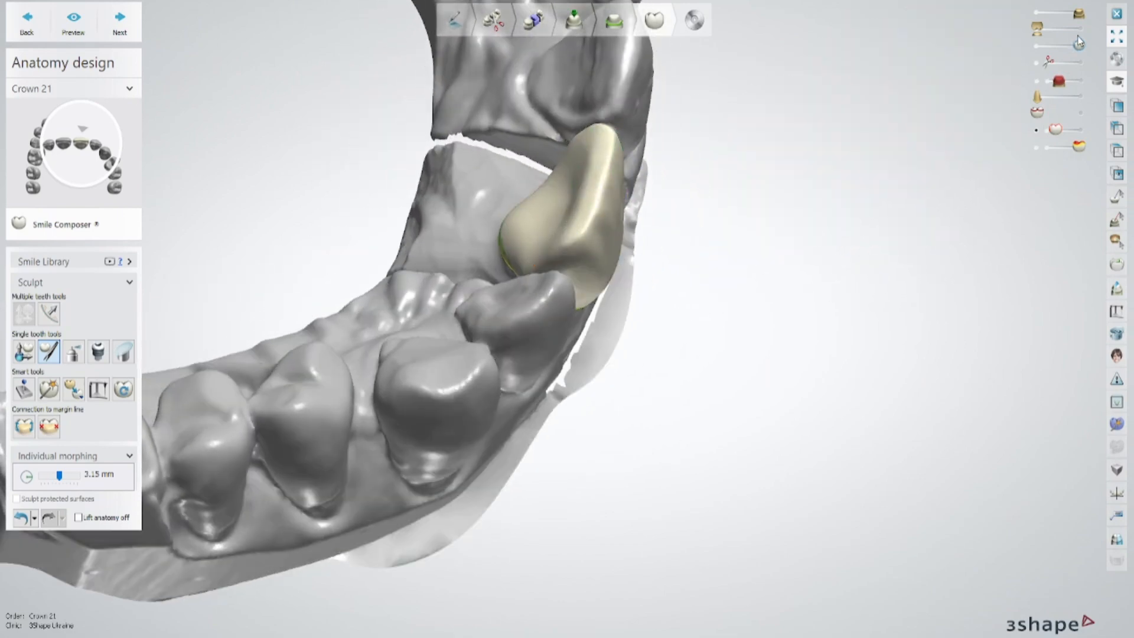
Step: Show the antagonist model to check its relation to the crown, and hide it again
left_click(1078, 28)
left_click(74, 352)
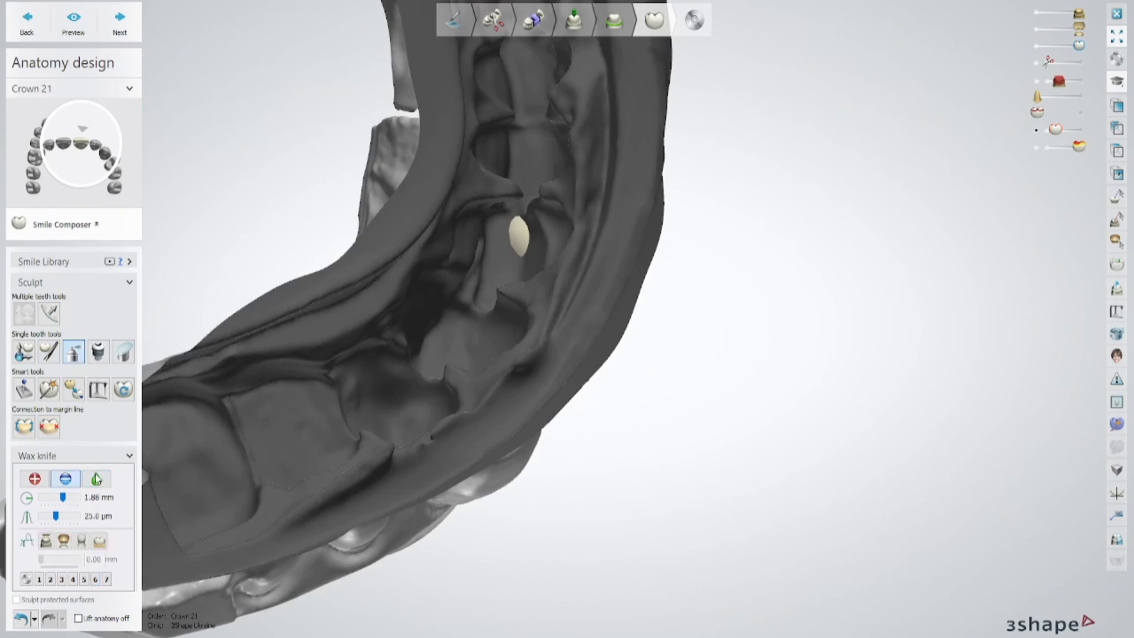
right_click_drag(513, 222, 485, 219)
left_click(1036, 28)
Step: Trim the crown's surface with the Wax knife in remove mode at 25 µm, using a radius of 2.16 mm
right_click_drag(532, 248, 549, 192)
scroll(523, 233, "up", 2, "shift")
scroll(576, 153, "down", 2, "shift")
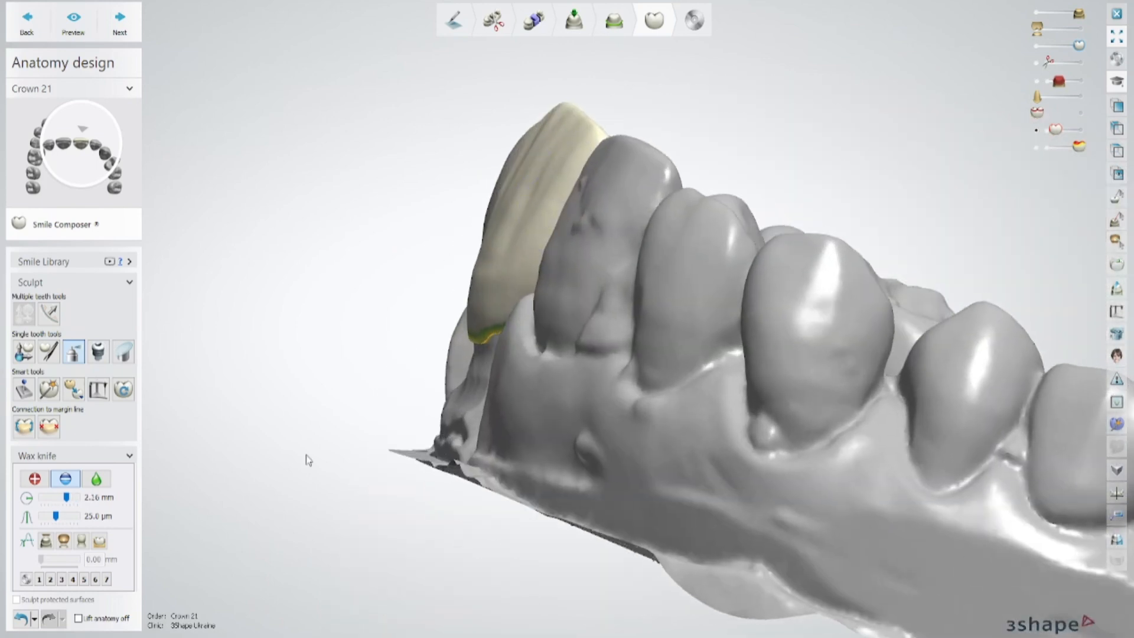
Step: Hide the working model and smooth the crown around its margin with the Wax knife, raising the strength to 1.60 and the radius to 2.16 mm
right_click_drag(488, 365, 648, 308)
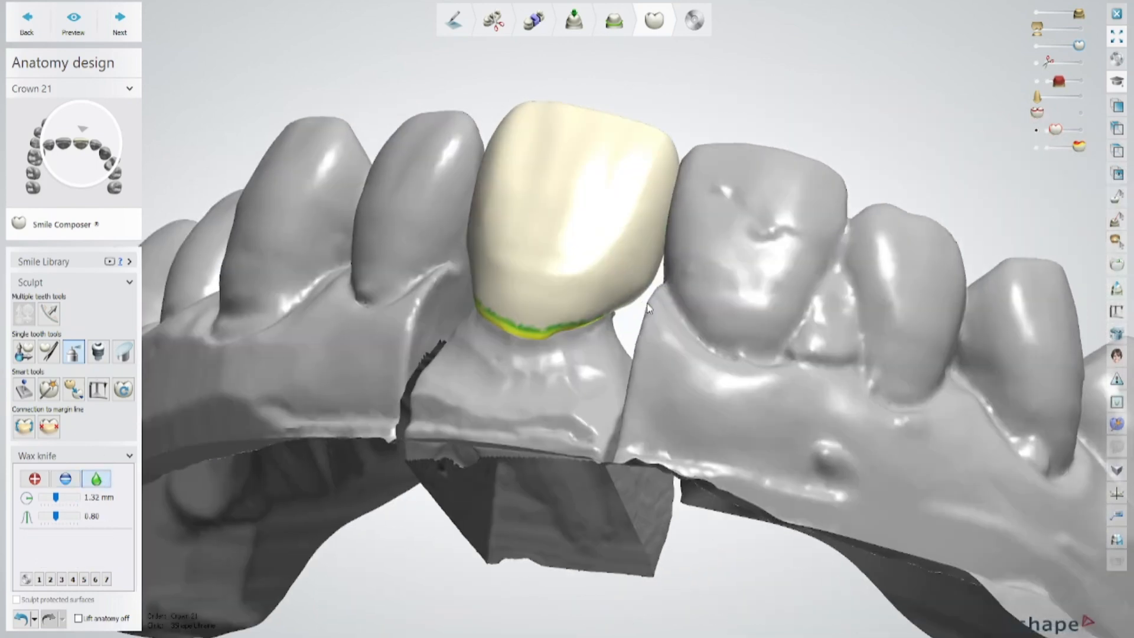
right_click_drag(608, 354, 680, 177)
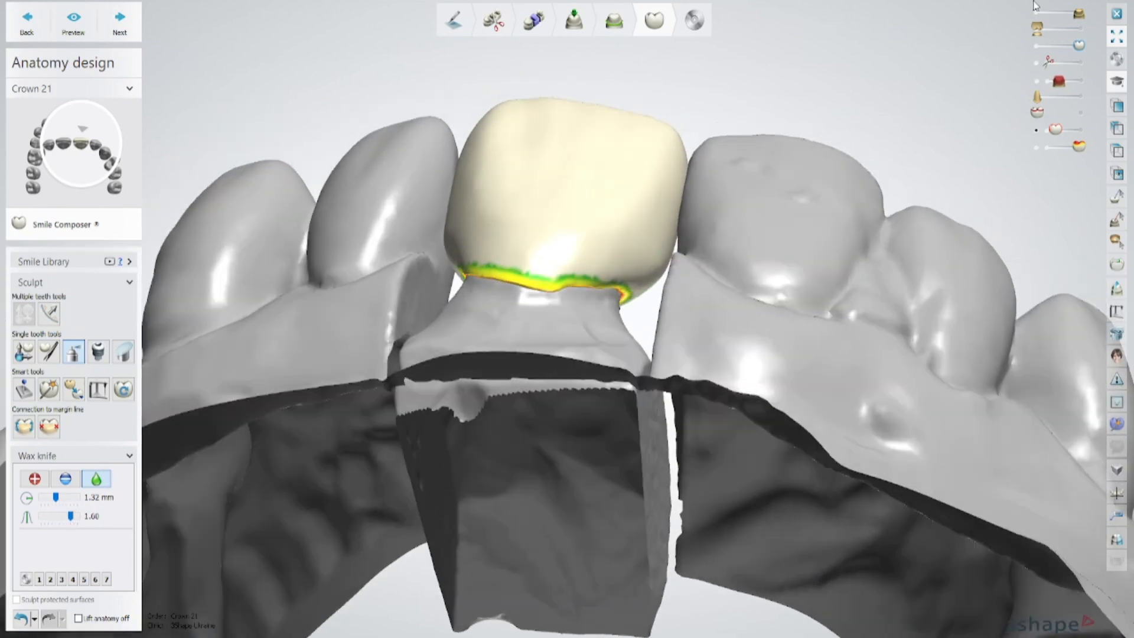
left_click(1036, 14)
right_click_drag(738, 236, 656, 100)
scroll(626, 195, "up", 3)
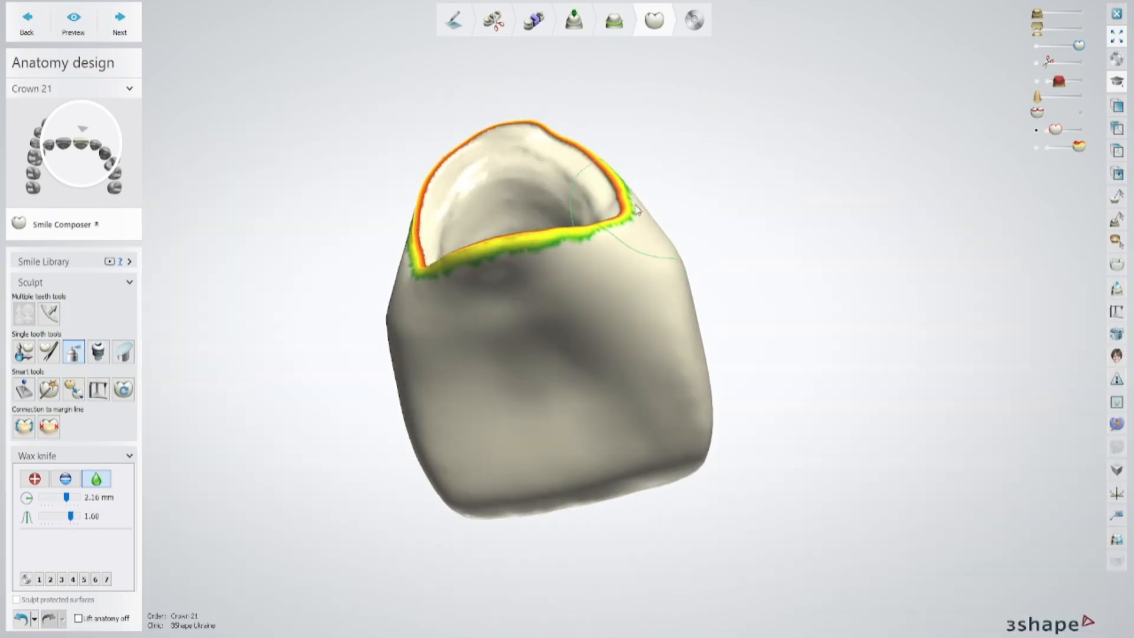
right_click_drag(638, 230, 664, 350)
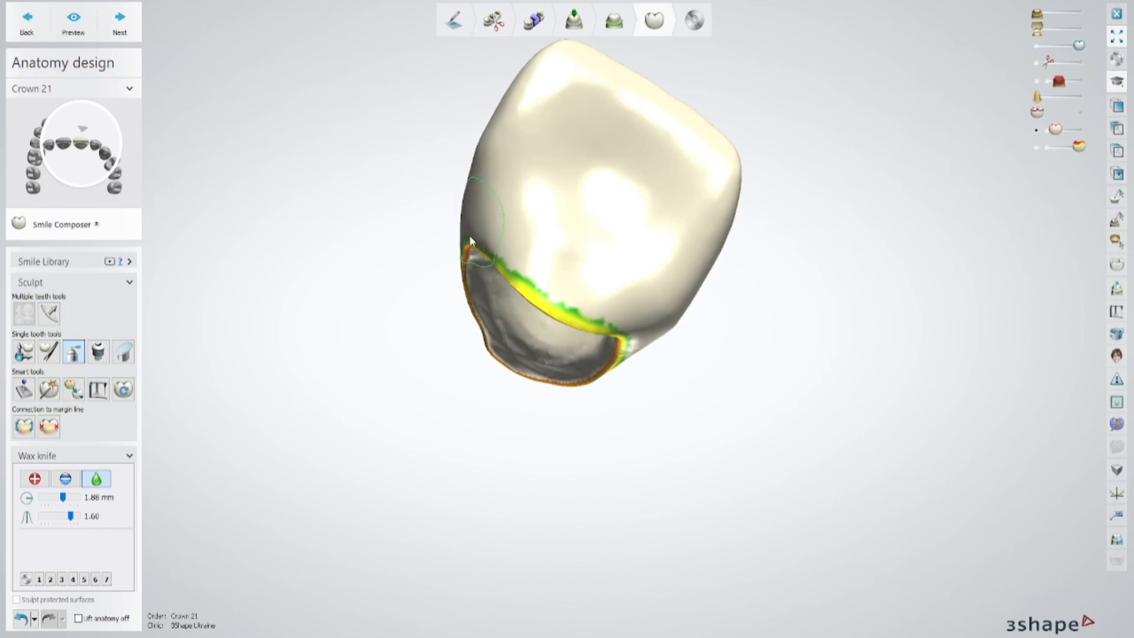
right_click_drag(477, 269, 502, 260)
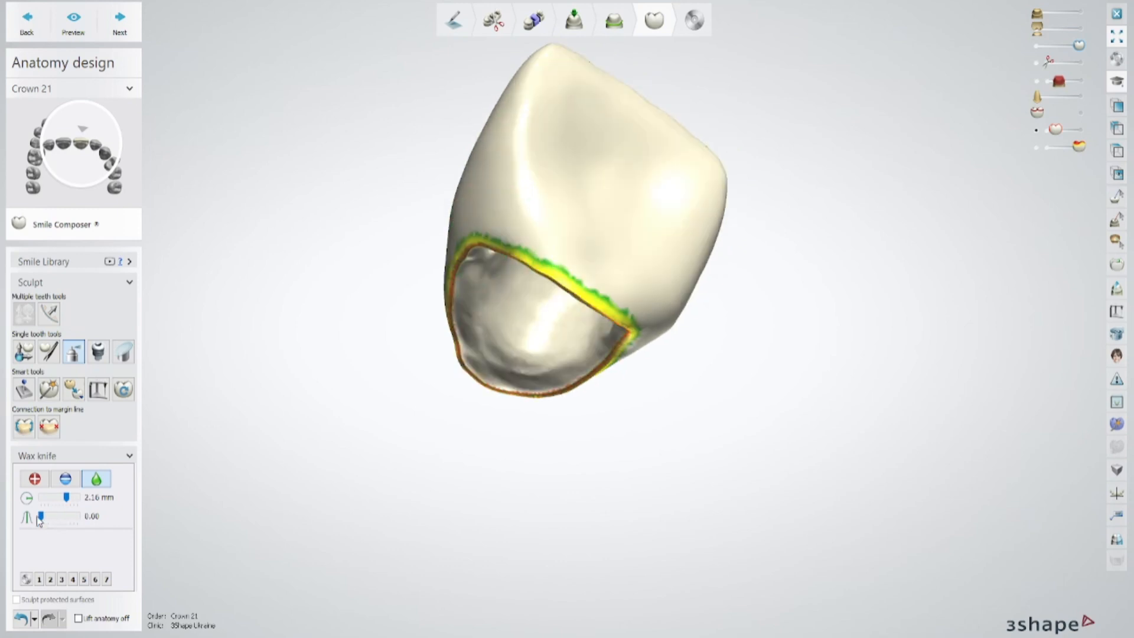
Step: Refine the crown's surface with the Wax knife in remove mode at 5 µm and 2.16 to 2.44 mm, with the working model shown again
left_click(65, 478)
mouse_move(547, 222)
right_mouse_down()
mouse_move(500, 238)
mouse_move(583, 245)
right_mouse_up()
left_click(1080, 13)
right_click_drag(945, 65, 532, 408)
scroll(509, 376, "down", 3)
right_click_drag(577, 449, 741, 358)
scroll(741, 358, "down", 3)
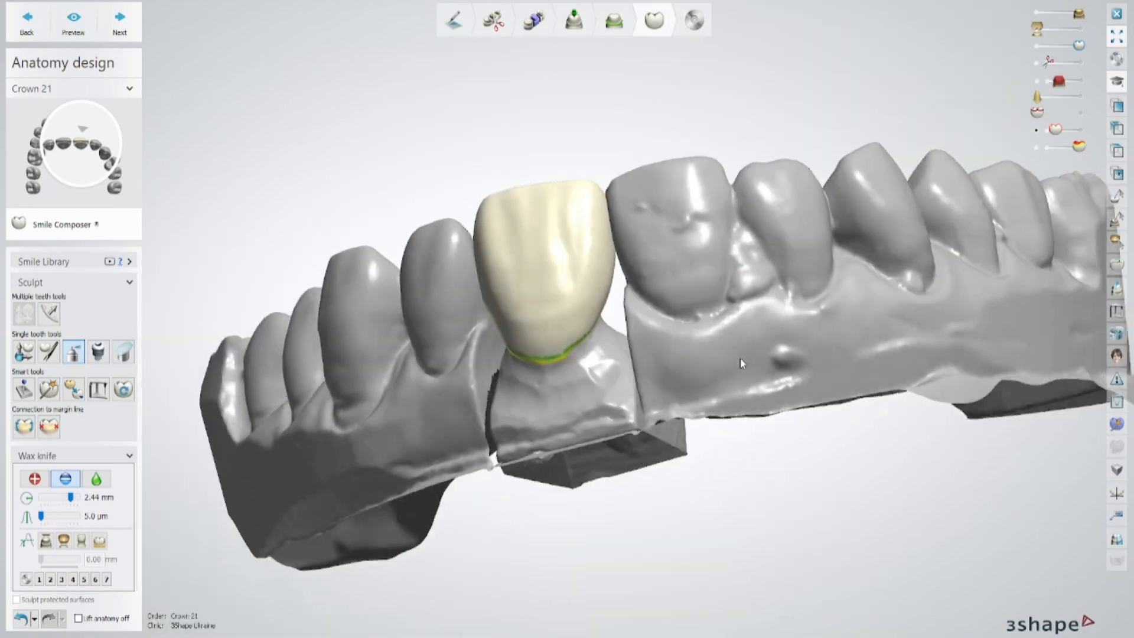
scroll(631, 292, "up", 3)
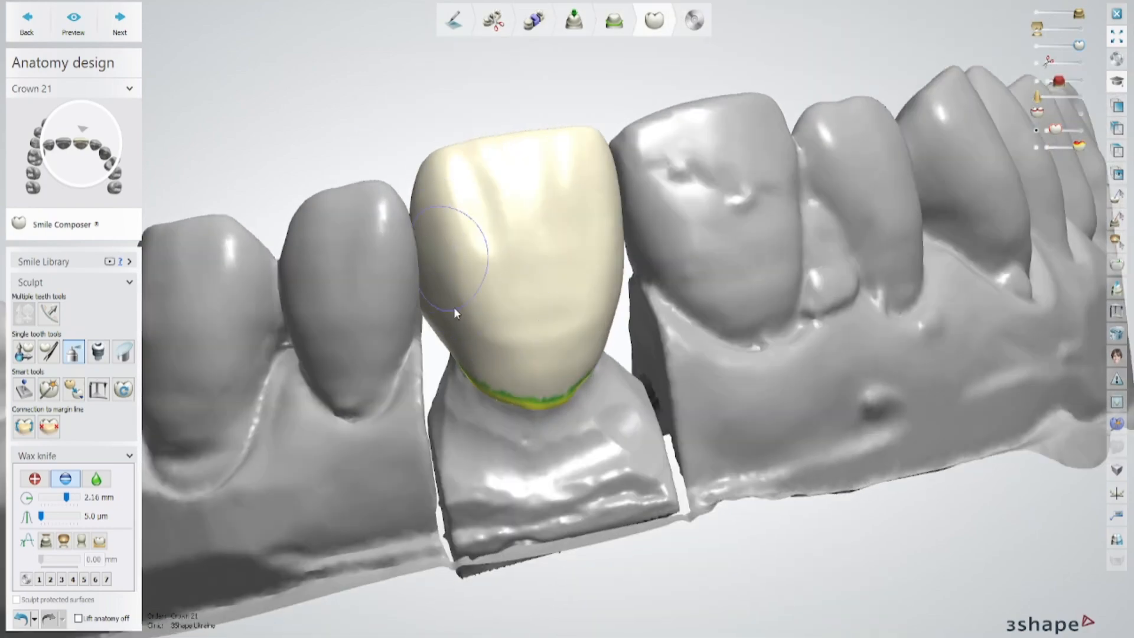
right_click_drag(453, 308, 296, 325)
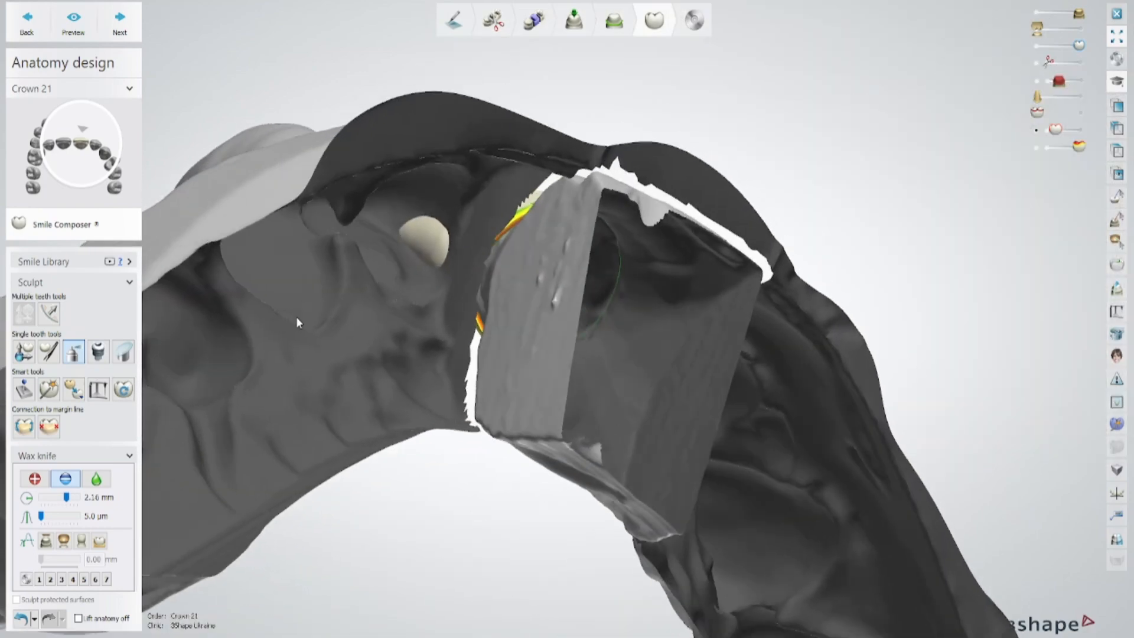
Step: Examine the crown's mesial and distal contact areas in Contacts and smoothing with the working model hidden
left_click(24, 388)
right_click_drag(738, 165, 745, 366)
left_click(1038, 12)
right_click_drag(331, 165, 963, 156)
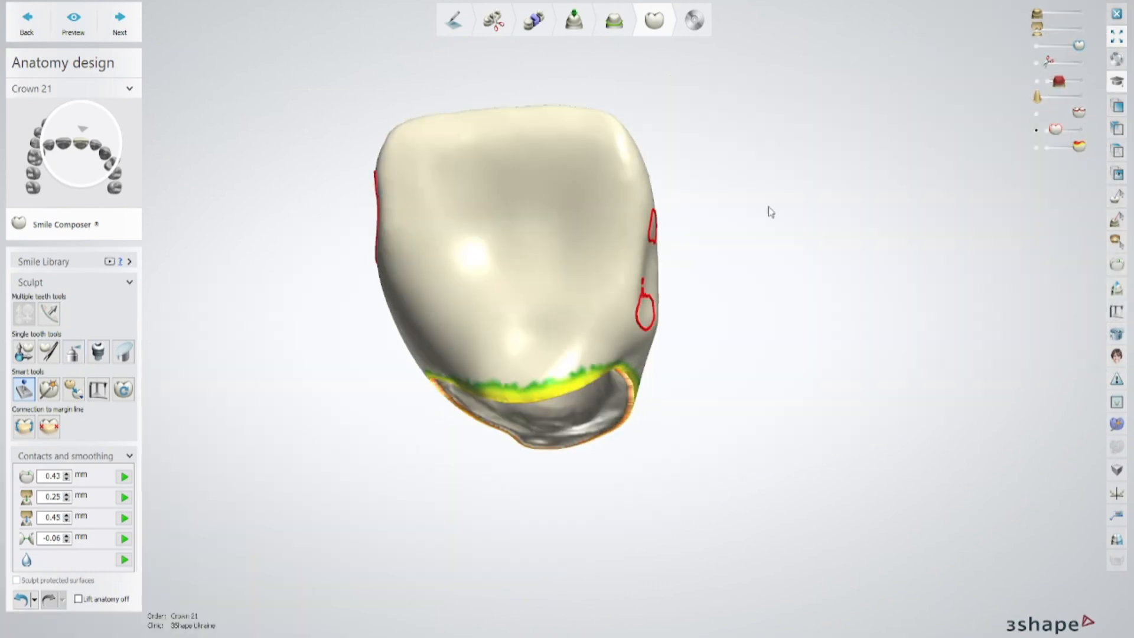
right_click_drag(768, 211, 591, 278)
Step: Adjust the crown's proximal contacts with the Wax knife at 2.16 mm and 5 µm, limited to -0.02 mm from the neighbouring teeth
left_click(74, 351)
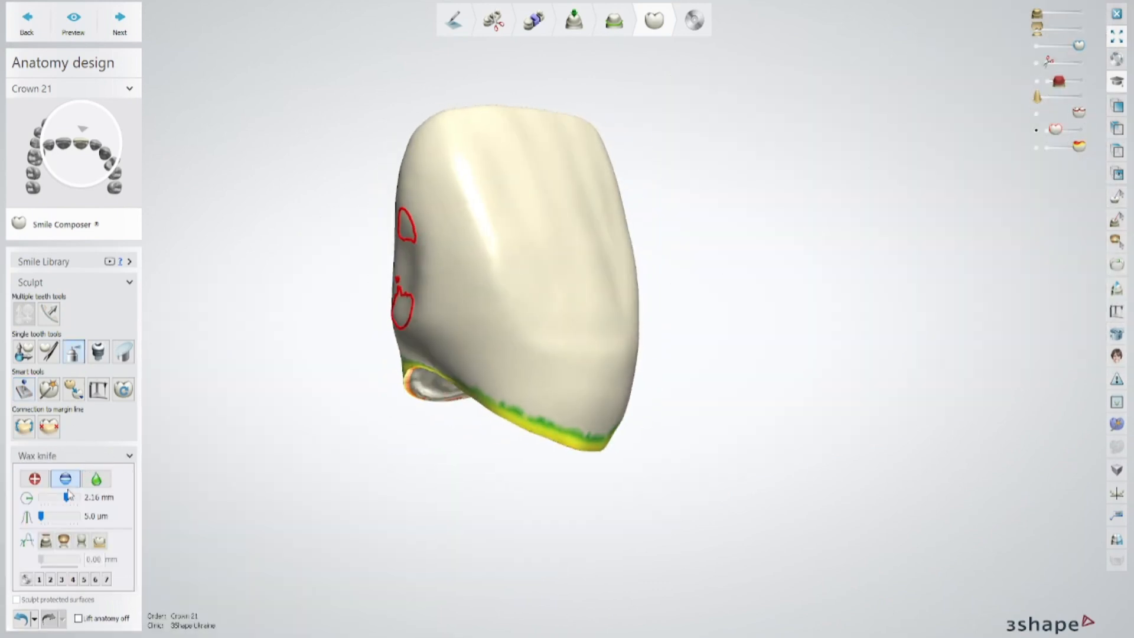
left_click(36, 480)
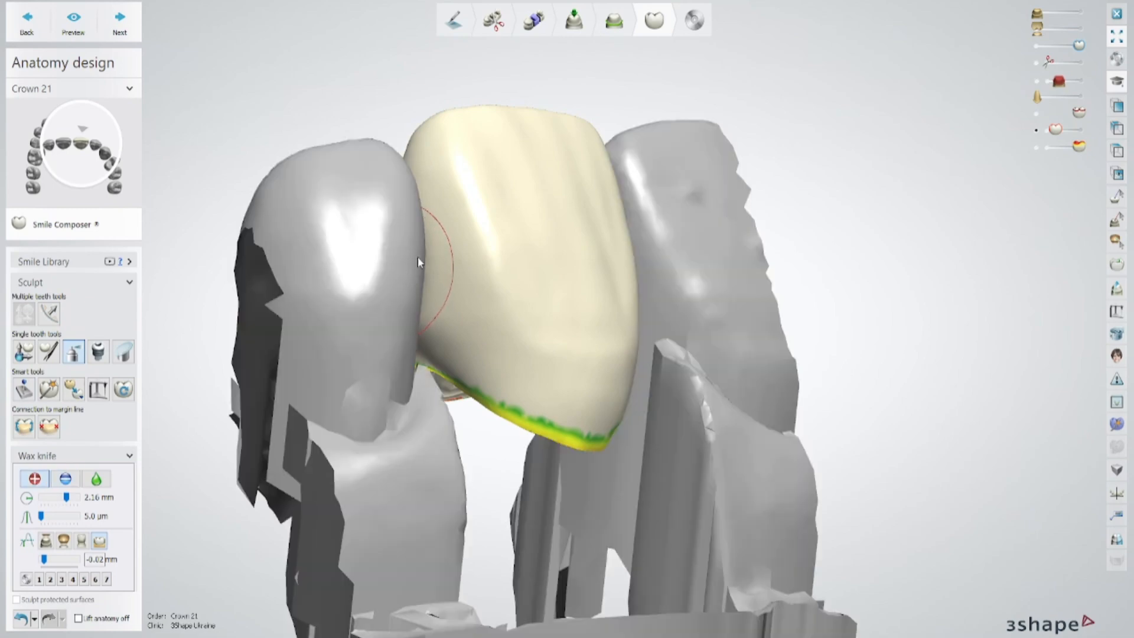
right_click_drag(417, 256, 480, 226)
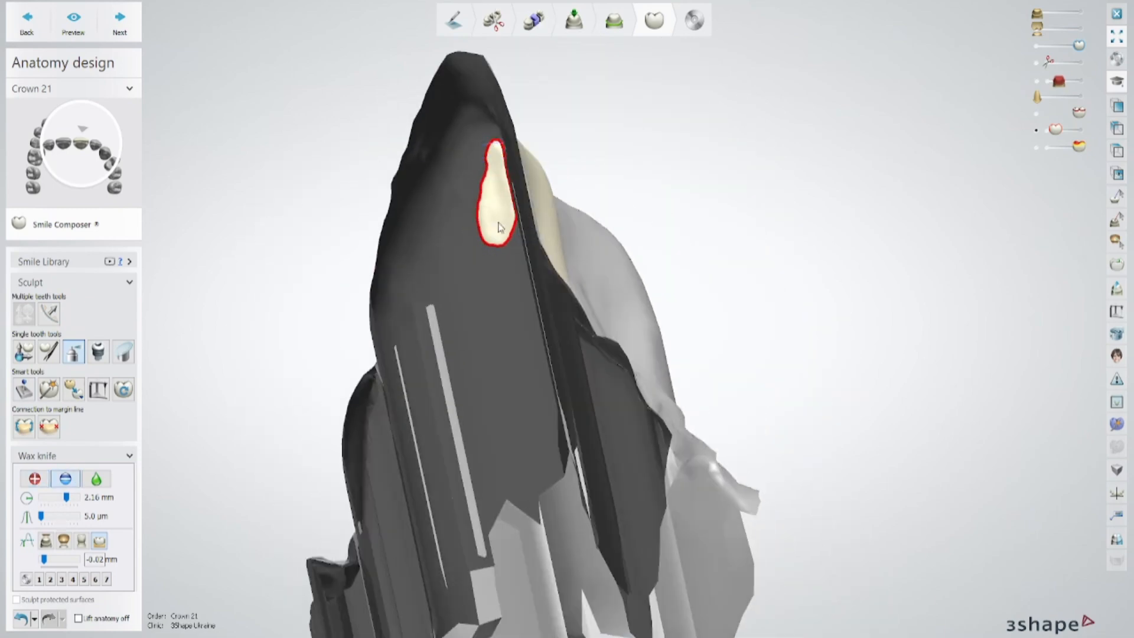
right_click_drag(499, 227, 473, 176)
right_click_drag(478, 289, 561, 322)
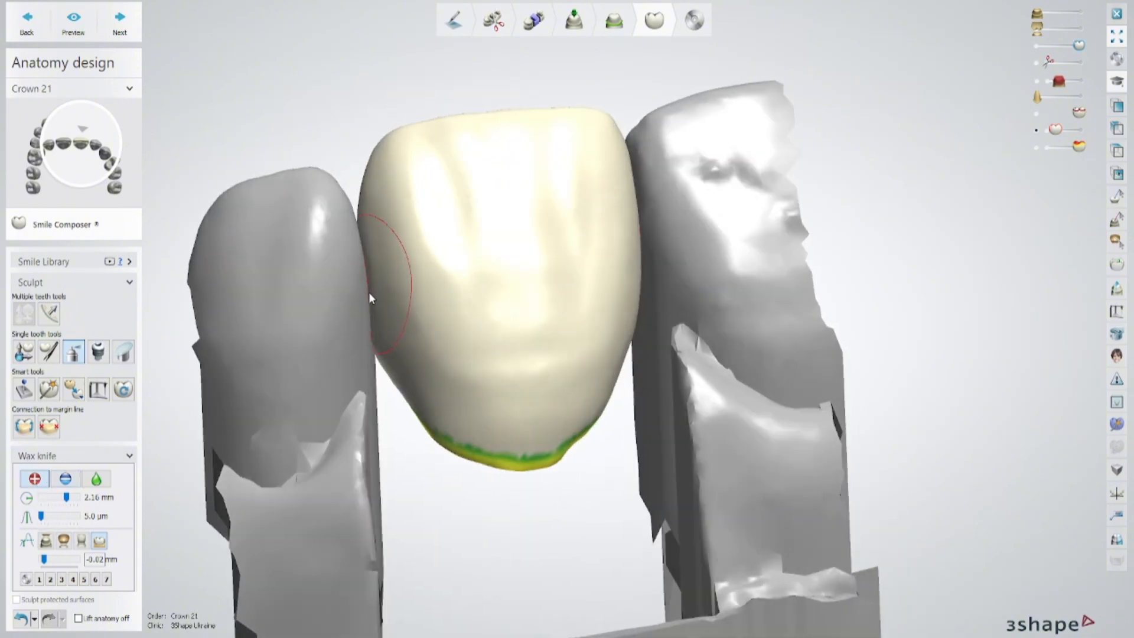
right_click_drag(369, 292, 647, 284)
Step: Turn off the Wax knife's neighbouring-tooth limit and show the working model again around the crown
left_click(102, 541)
scroll(592, 301, "down", 3)
right_click_drag(514, 302, 597, 248)
left_click(1079, 13)
right_click_drag(886, 195, 685, 294)
scroll(685, 294, "up", 3)
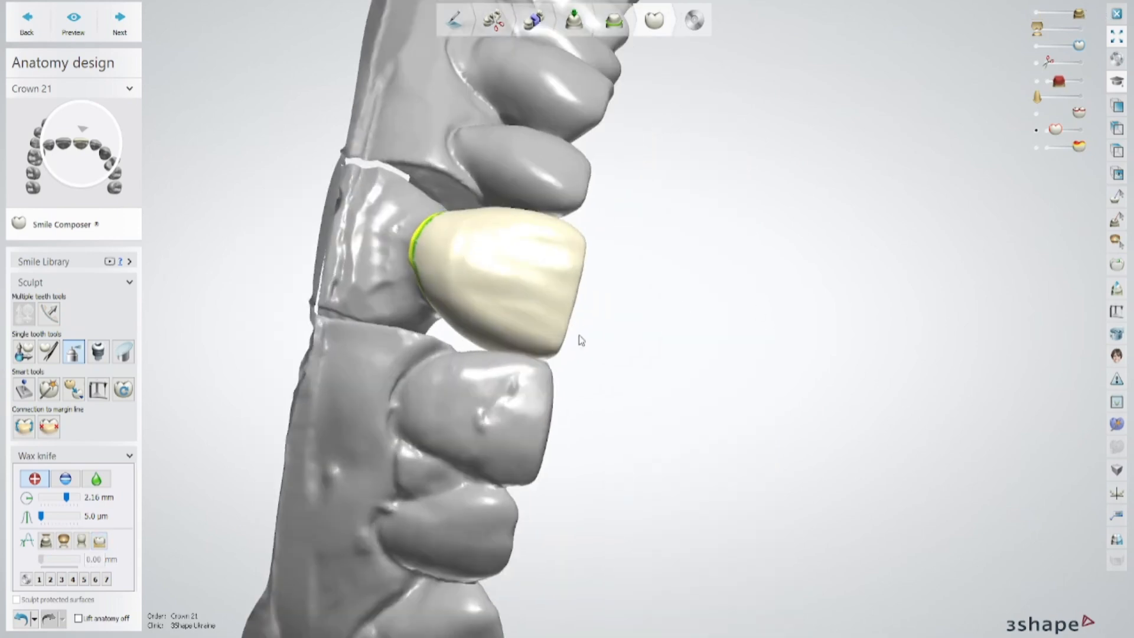
Step: Build up the crown's incisal edge with the Wax knife in add mode at 2.16 mm, raising the strength to 25 µm
scroll(595, 335, "up", 5)
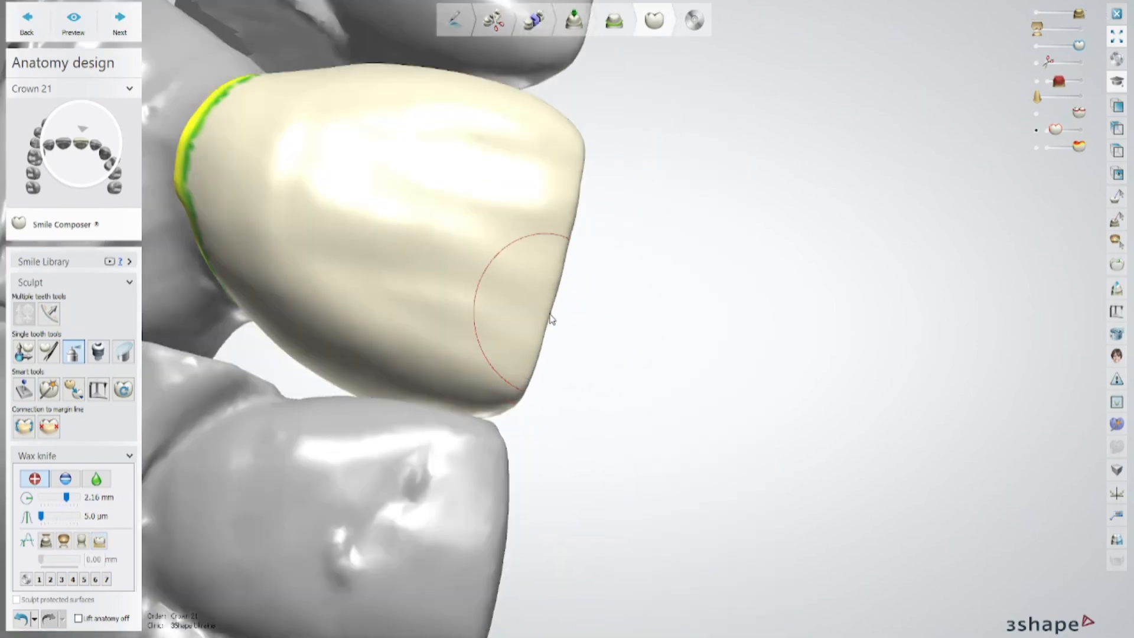
right_click_drag(550, 319, 546, 299)
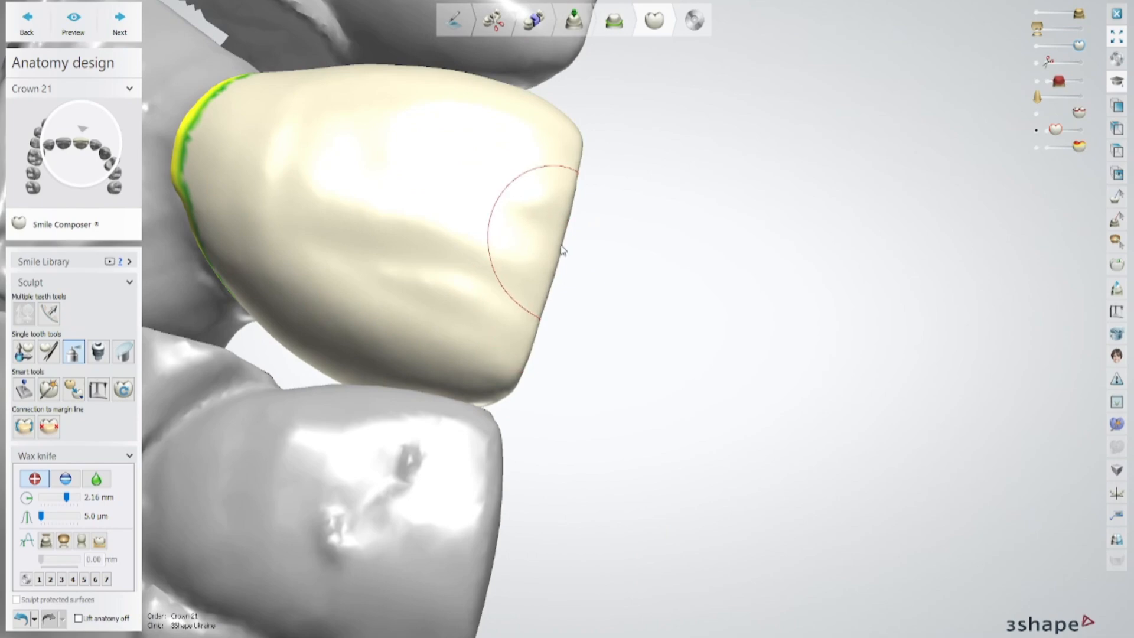
scroll(557, 243, "down", 5)
right_click_drag(558, 241, 515, 307)
scroll(473, 353, "up", 4)
right_click_drag(466, 348, 486, 338)
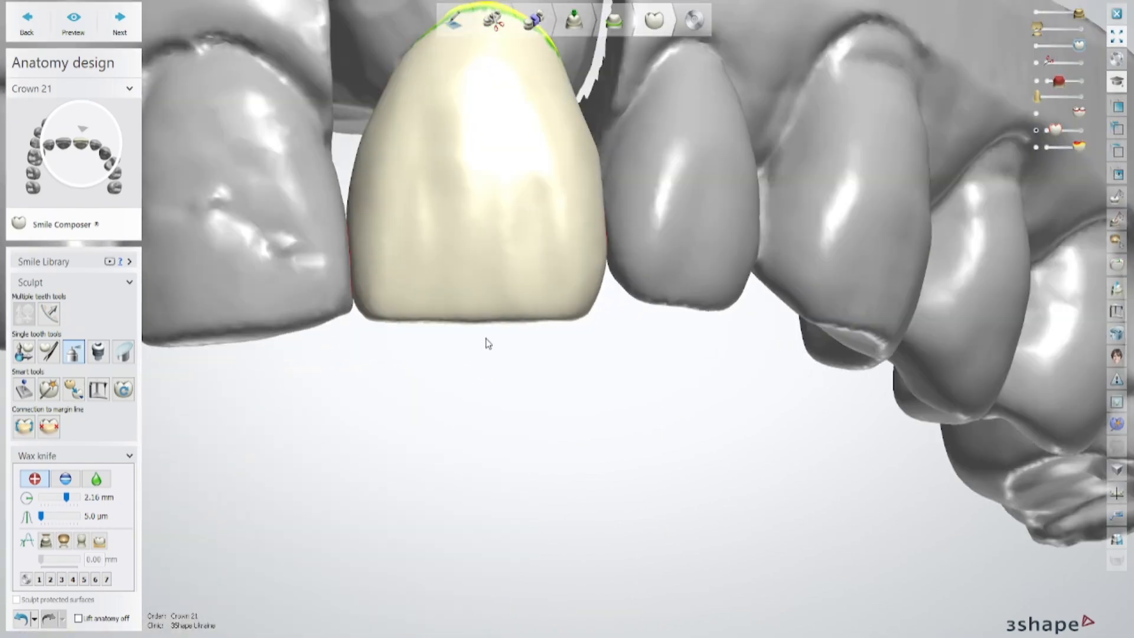
right_click_drag(351, 423, 562, 189)
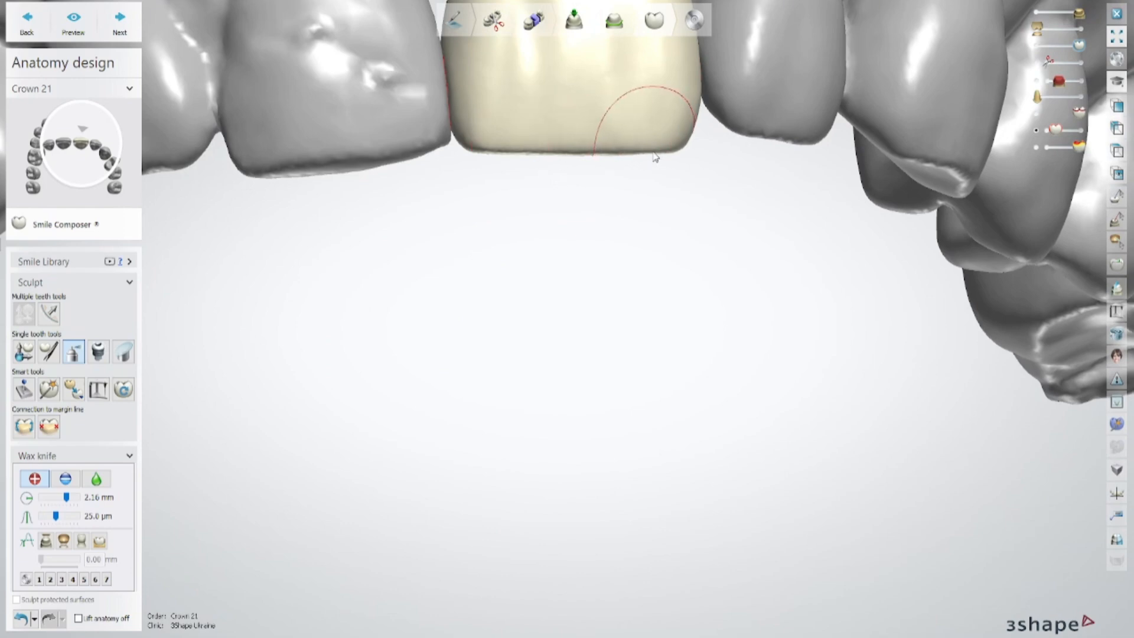
Step: Trim the crown's incisal edge with the Wax knife in remove mode at 25 µm, widening the radius to 3.00 mm
scroll(653, 155, "down", 4)
right_click_drag(653, 153, 703, 218)
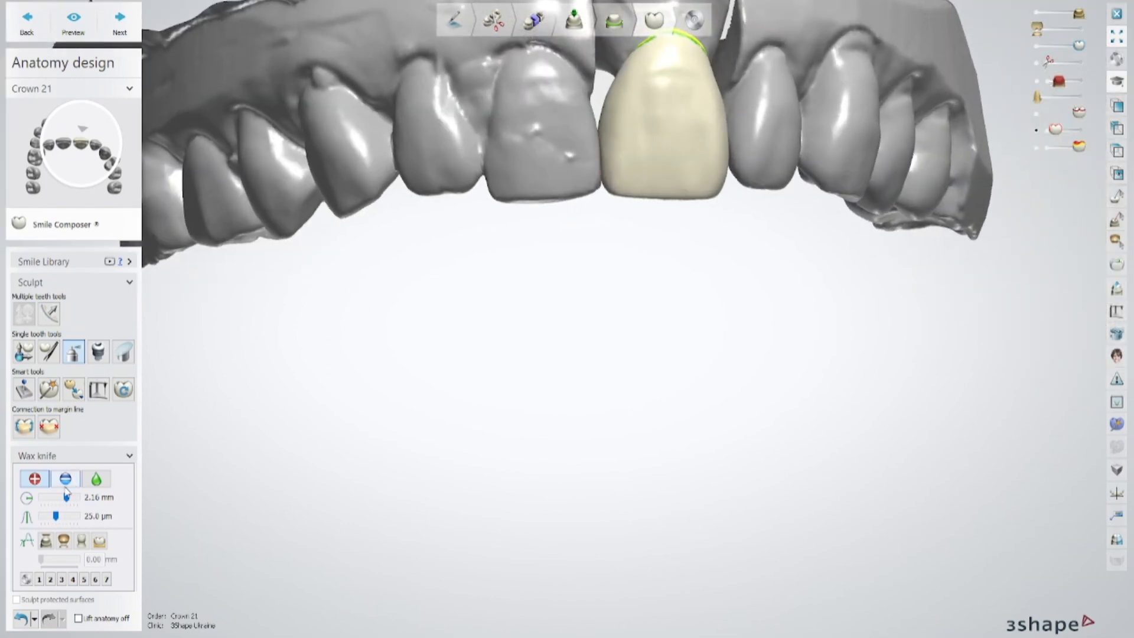
right_click_drag(626, 198, 657, 192)
scroll(657, 193, "up", 3, "shift")
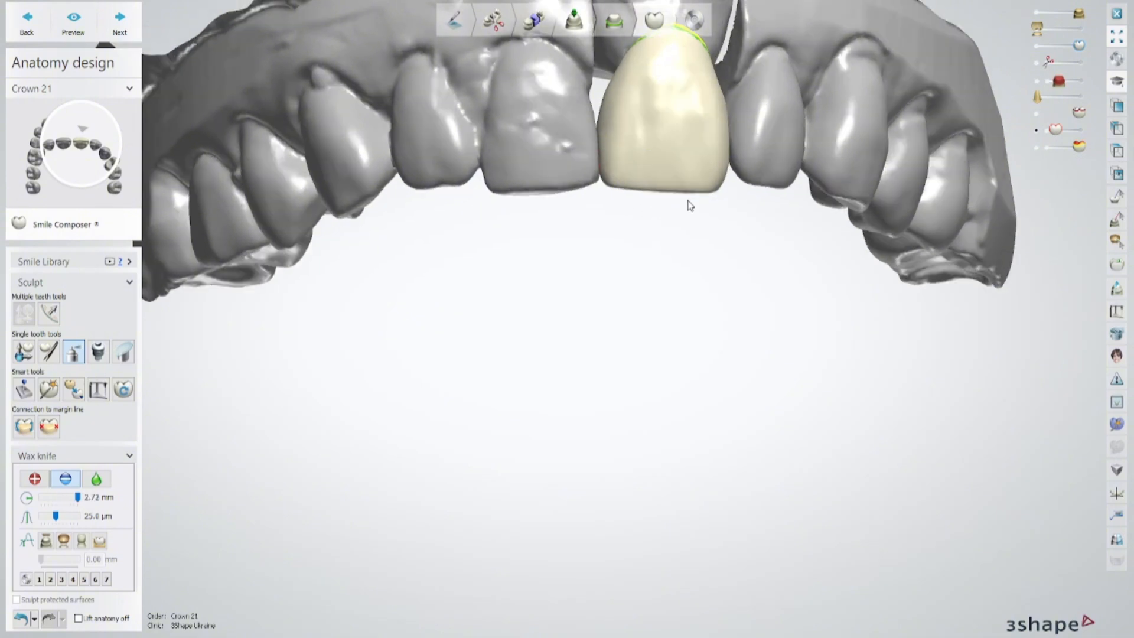
scroll(705, 196, "down", 2)
scroll(706, 200, "up", 4)
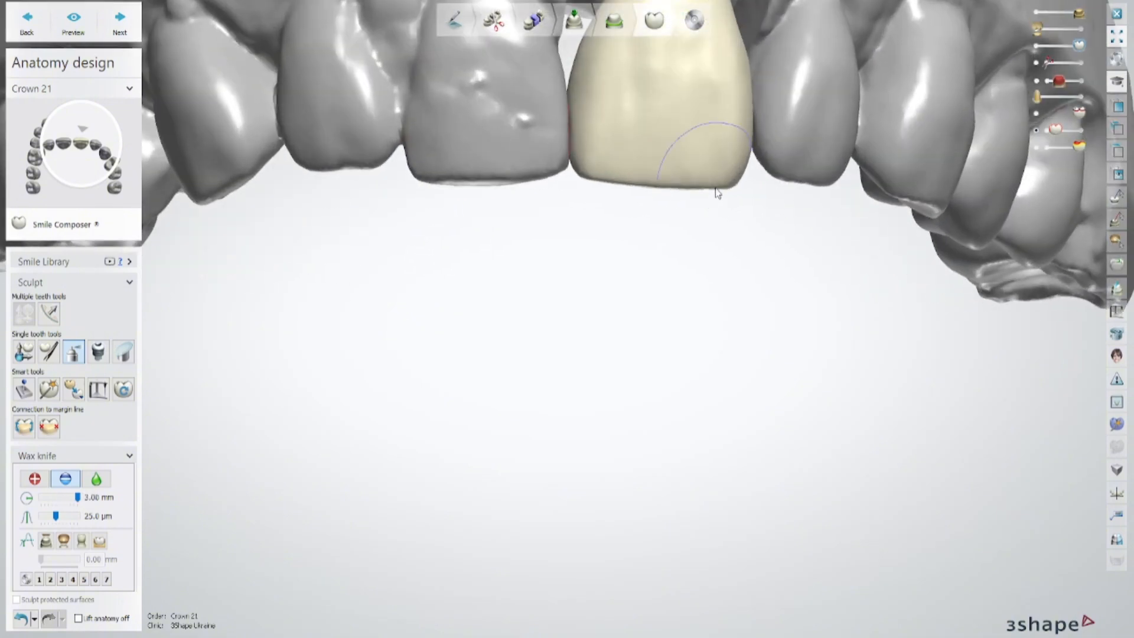
scroll(717, 189, "up", 2)
right_click_drag(734, 115, 469, 275)
scroll(722, 122, "up", 2)
scroll(722, 121, "down", 2)
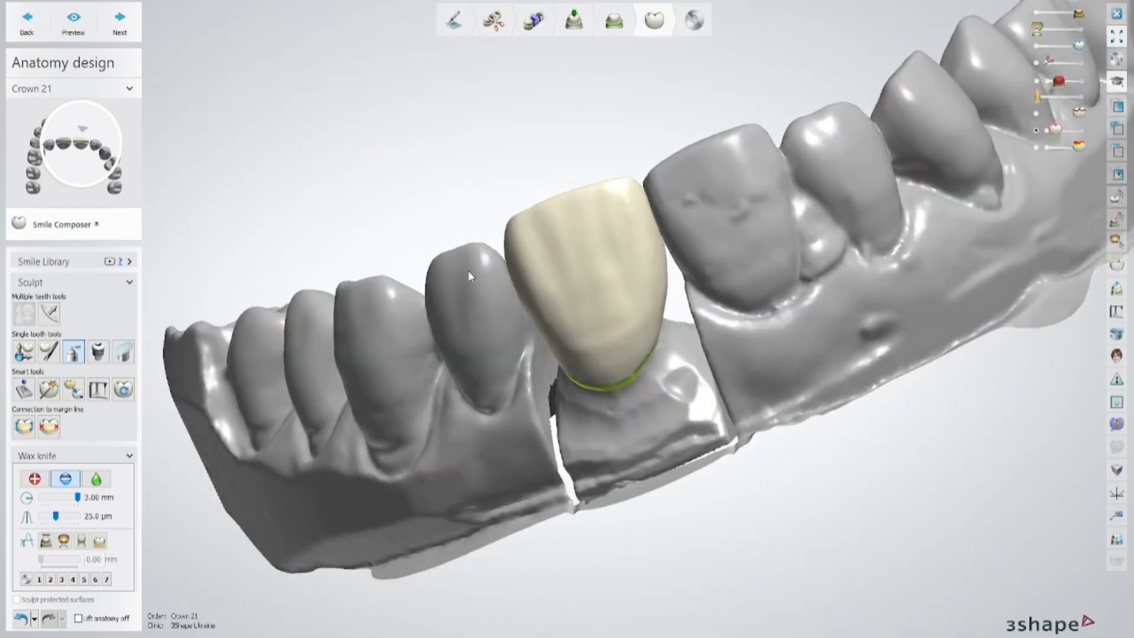
Step: Add wax at the crown's distal incisal corner with the Wax knife at 15 µm, starting with a 1.04 mm radius
scroll(501, 264, "up", 3)
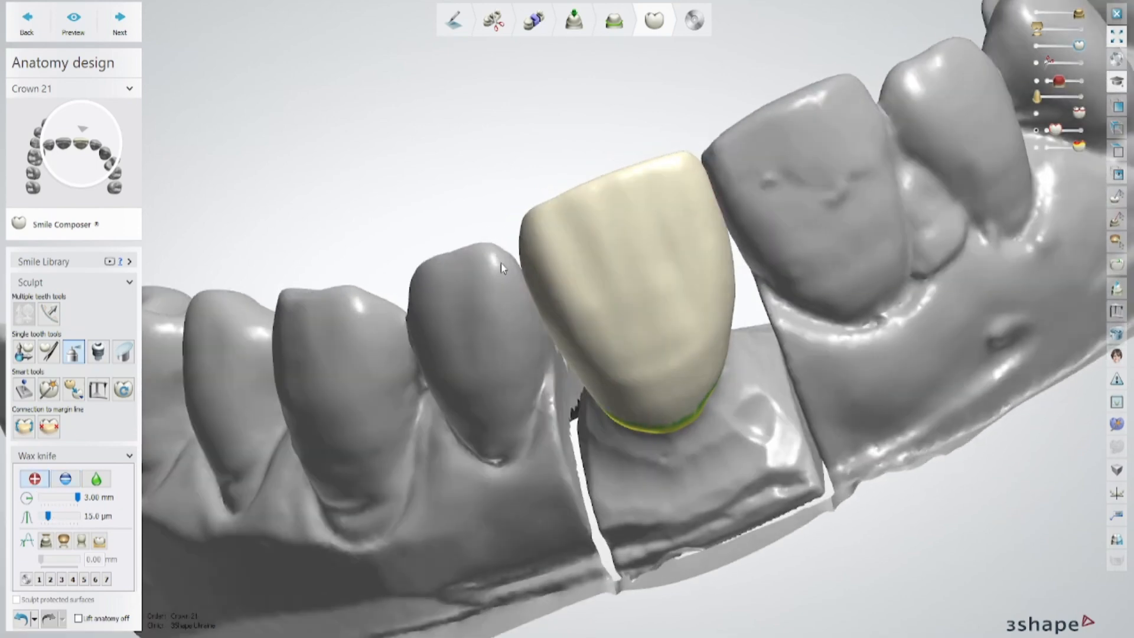
scroll(519, 243, "down", 3, "ctrl")
left_click(517, 225)
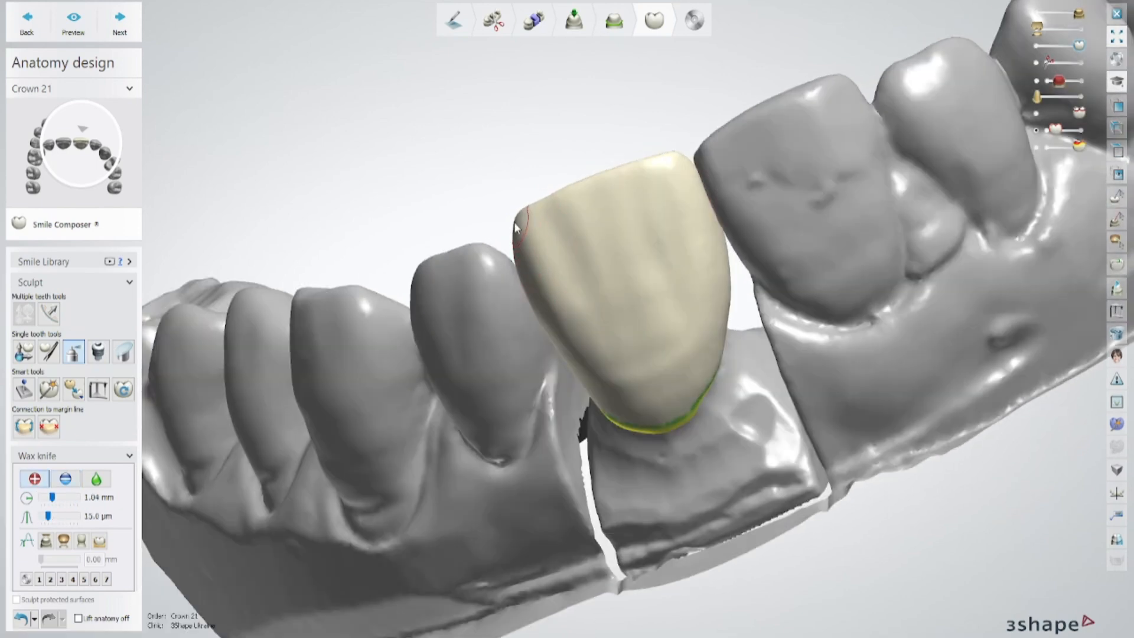
scroll(523, 247, "up", 2, "ctrl")
mouse_move(518, 226)
right_mouse_down()
mouse_move(605, 343)
mouse_move(608, 301)
mouse_move(597, 299)
right_mouse_up()
scroll(531, 229, "down", 3)
scroll(526, 221, "up", 4, "ctrl")
scroll(605, 344, "up", 4, "ctrl")
scroll(610, 344, "down", 3)
Step: Smooth the crown's distal incisal corner and add wax along the incisal edge with the Wax knife at 15 µm, widening the radius to 3.00 mm
left_click(97, 479)
scroll(586, 239, "up", 3)
scroll(586, 239, "down", 4, "ctrl")
right_click_drag(586, 239, 681, 242)
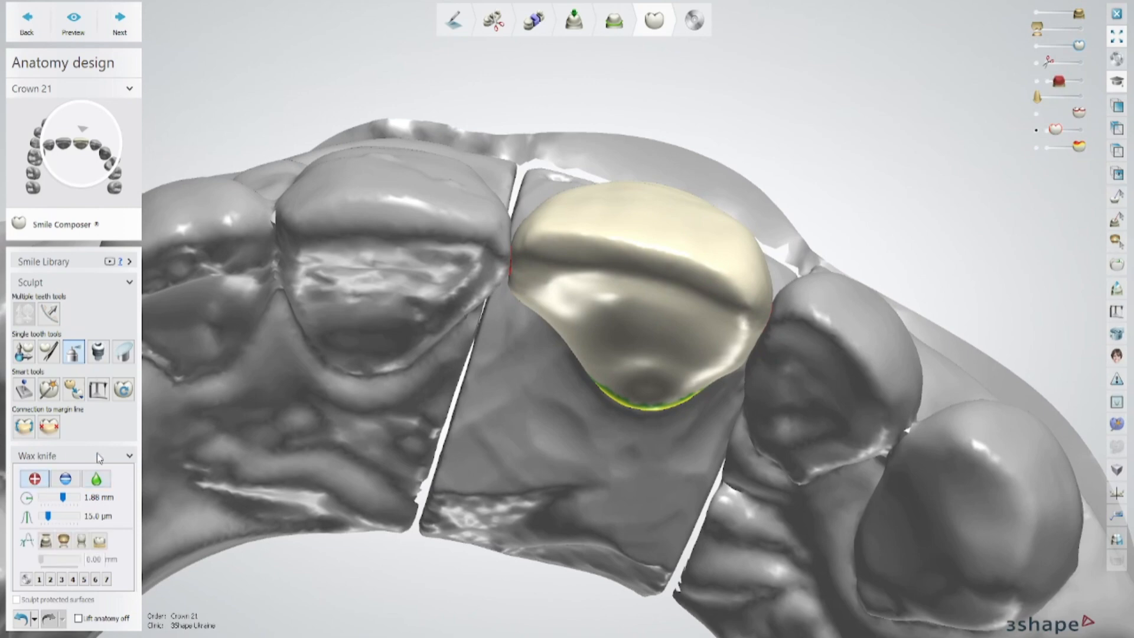
scroll(588, 200, "up", 3)
right_click_drag(595, 199, 660, 213)
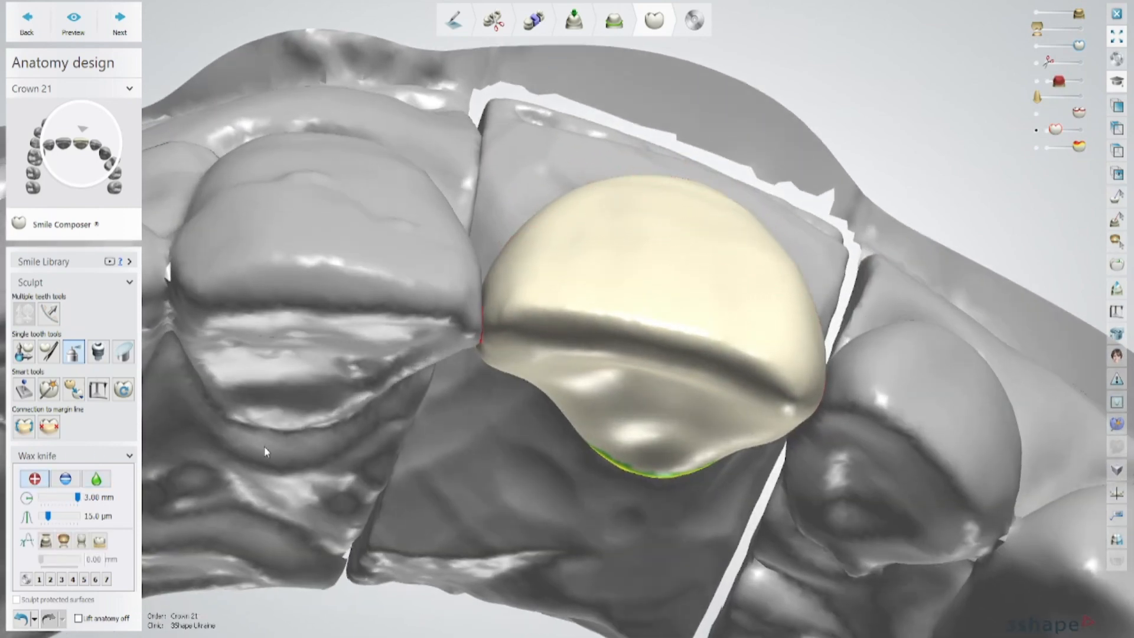
Step: Trim the labial side of the crown's incisal edge with the Wax knife in remove mode at 2.44 mm and 15 µm
left_click(55, 480)
mouse_move(768, 266)
right_mouse_down()
mouse_move(787, 245)
mouse_move(576, 350)
mouse_move(586, 275)
mouse_move(581, 284)
right_mouse_up()
right_click_drag(607, 377, 704, 293)
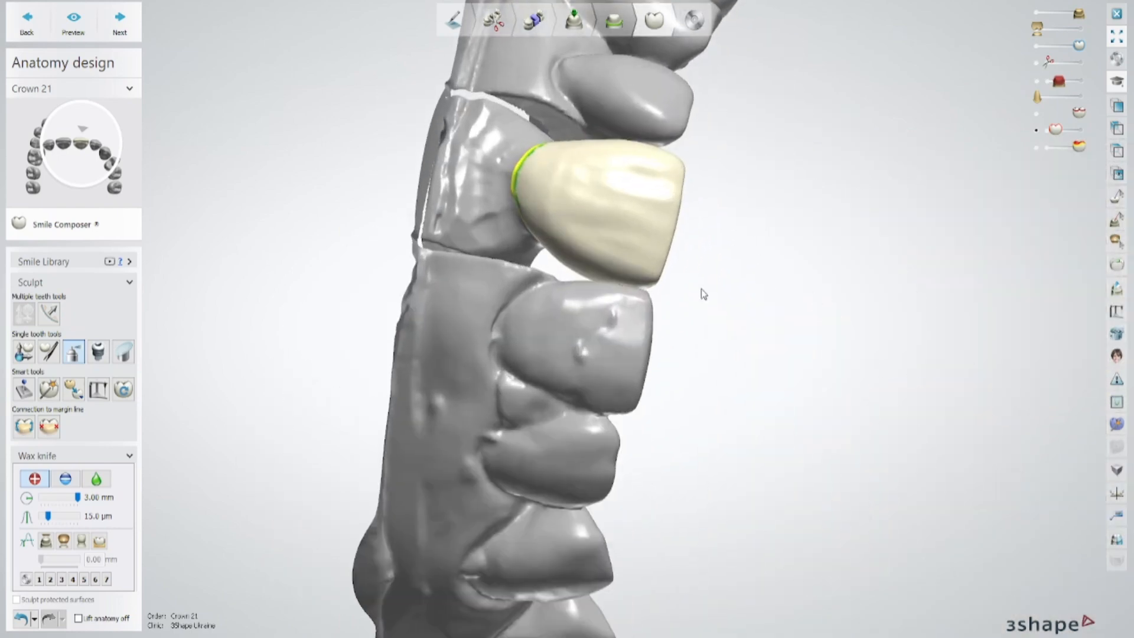
left_click(66, 479)
scroll(649, 266, "up", 1)
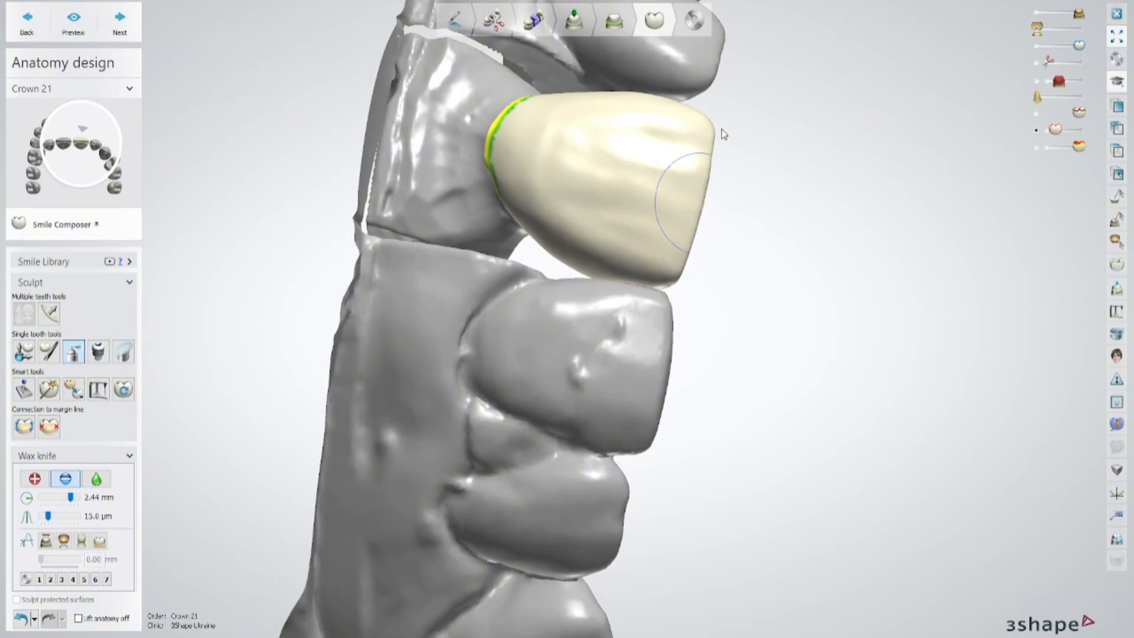
scroll(713, 130, "down", 2, "shift")
right_click_drag(721, 134, 622, 46)
scroll(732, 152, "down", 2)
scroll(621, 46, "up", 3)
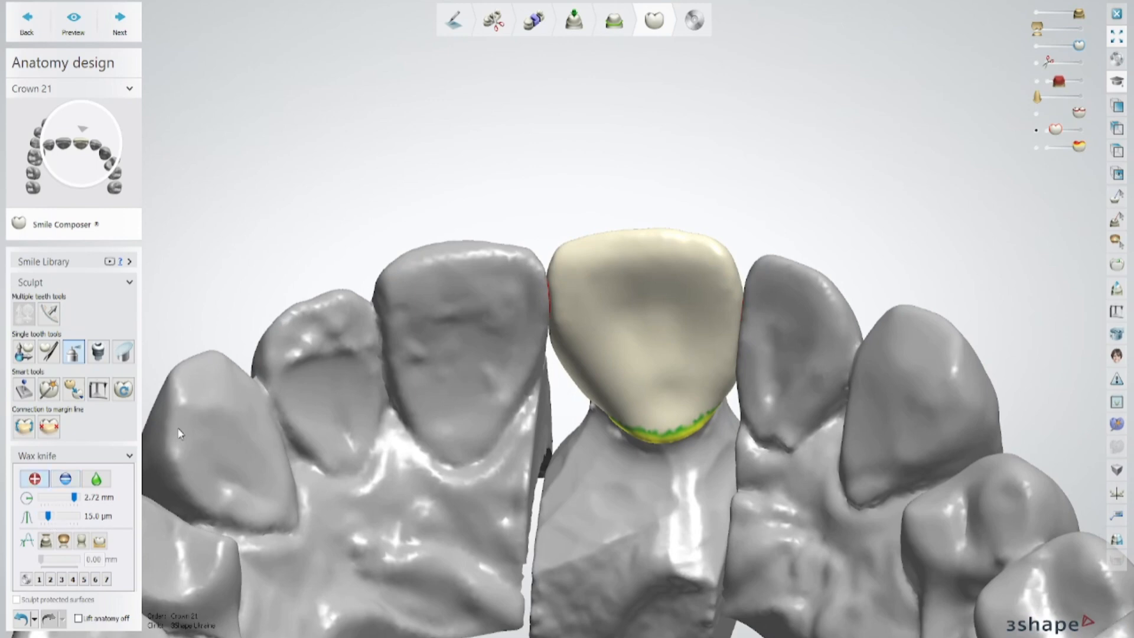
Step: Trim the crown's mesial incisal corner with the Wax knife in remove mode at 15 µm, narrowing the radius to 1.60 mm
right_click_drag(178, 434, 671, 157)
scroll(564, 238, "down", 3, "shift")
scroll(471, 305, "up", 2)
scroll(579, 263, "down", 2, "shift")
scroll(600, 235, "up", 2)
scroll(597, 223, "up", 3, "shift")
scroll(726, 226, "down", 5)
scroll(671, 157, "up", 2)
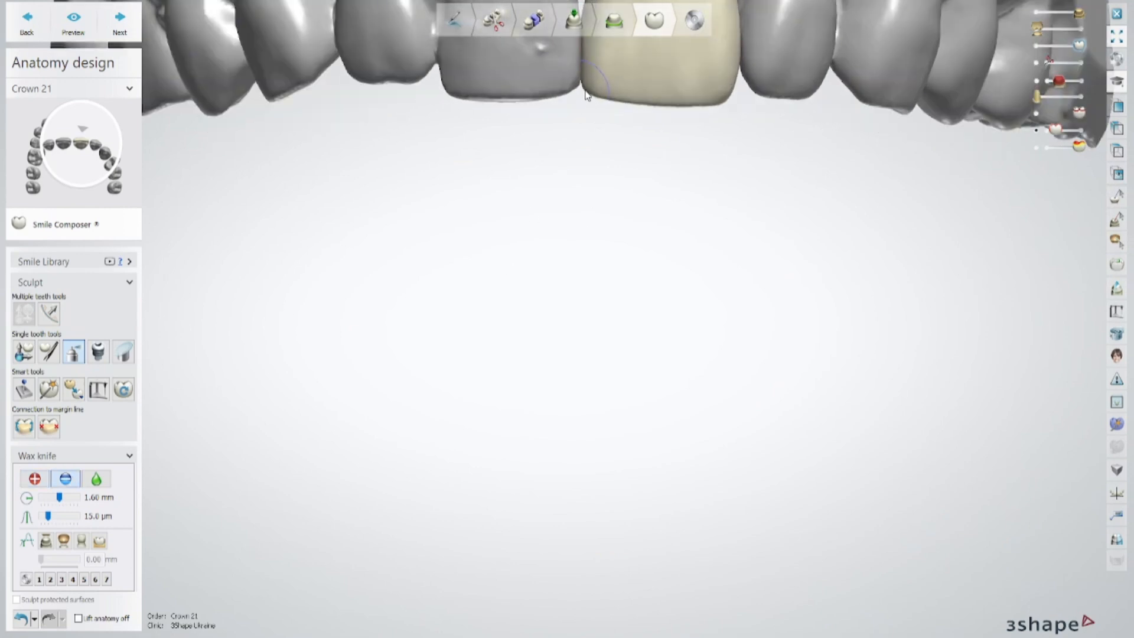
right_click_drag(583, 84, 621, 86)
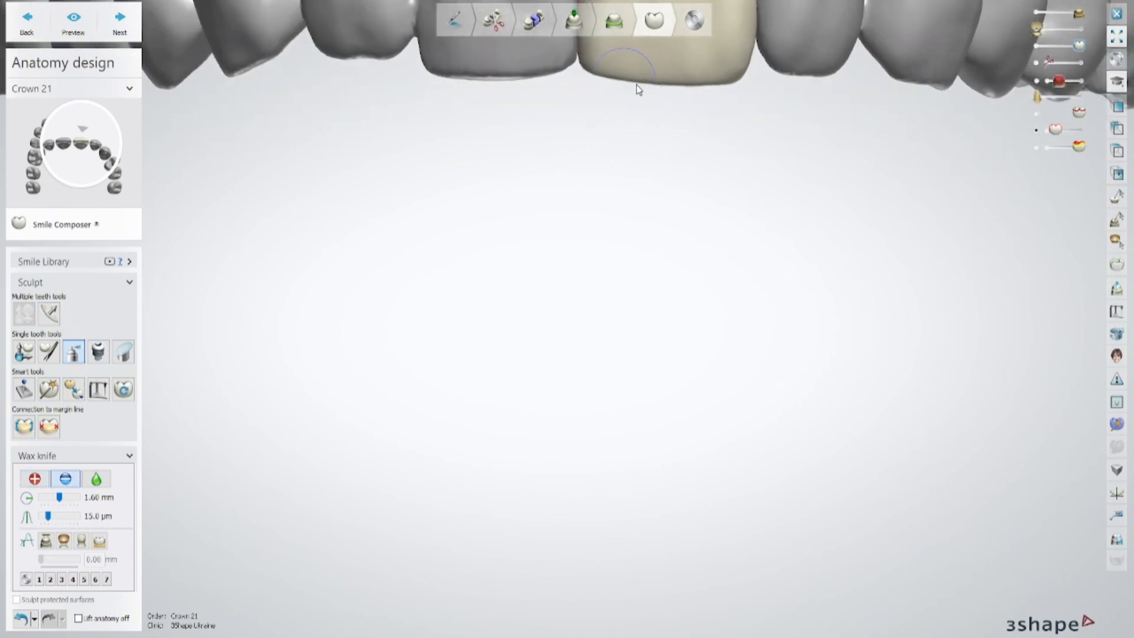
Step: Level the crown's incisal edge against the neighbouring teeth with the Wax knife in remove mode, widening the radius to 2.44 mm
scroll(699, 115, "down", 4)
right_click_drag(704, 134, 703, 214)
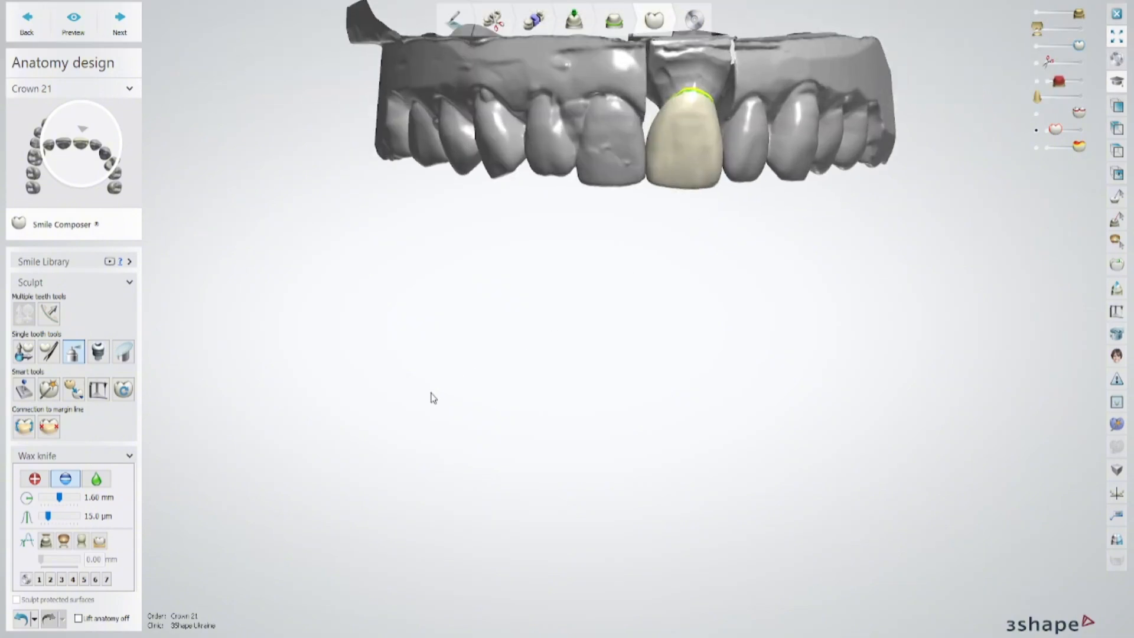
right_click_drag(692, 145, 663, 121)
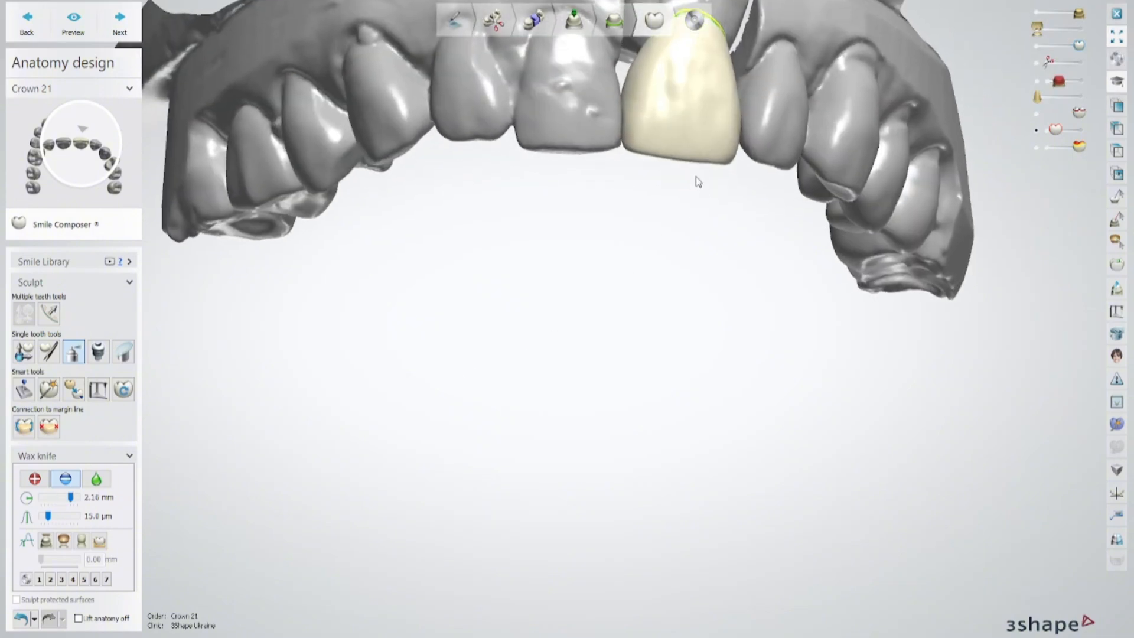
scroll(696, 176, "up", 4, "shift")
scroll(742, 270, "down", 3)
scroll(664, 122, "up", 5)
scroll(661, 110, "down", 3, "shift")
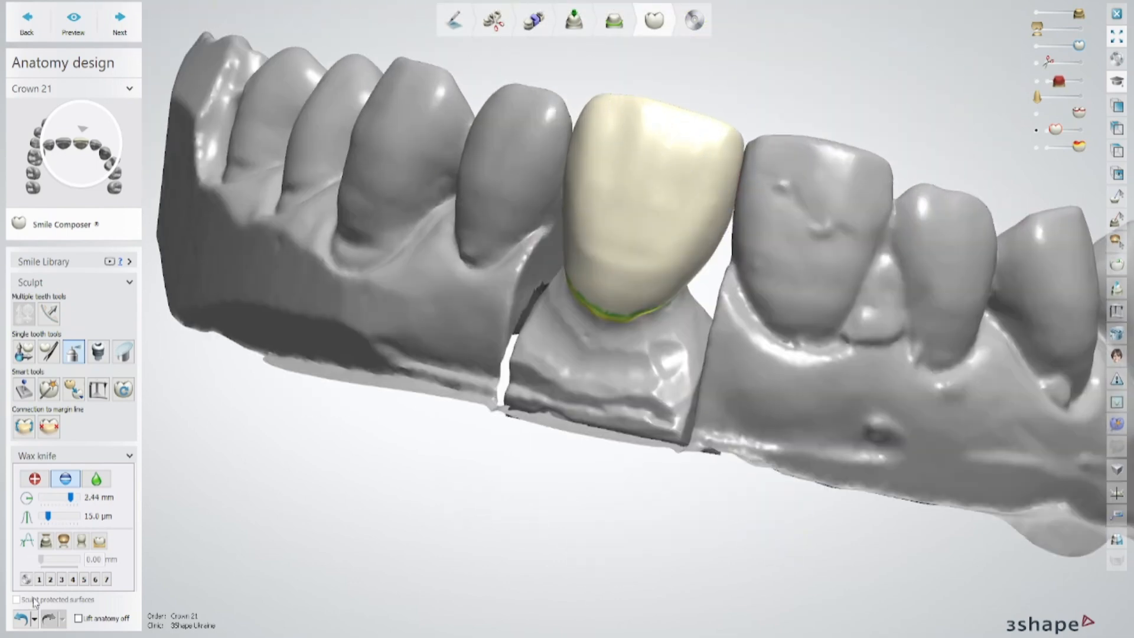
Step: Add wax to the incisal part of the crown with the Wax knife in add mode at 3.00 mm and 15 µm
left_click(43, 482)
mouse_move(472, 259)
right_mouse_down()
mouse_move(655, 134)
mouse_move(788, 258)
mouse_move(777, 267)
mouse_move(633, 248)
mouse_move(646, 304)
mouse_move(690, 336)
mouse_move(646, 288)
mouse_move(673, 313)
mouse_move(757, 183)
mouse_move(718, 263)
mouse_move(719, 254)
mouse_move(685, 261)
mouse_move(314, 441)
right_mouse_up()
scroll(647, 288, "down", 4)
scroll(661, 293, "up", 4)
scroll(660, 295, "down", 2, "shift")
scroll(655, 294, "up", 4, "shift")
scroll(655, 293, "down", 3)
scroll(718, 263, "up", 4)
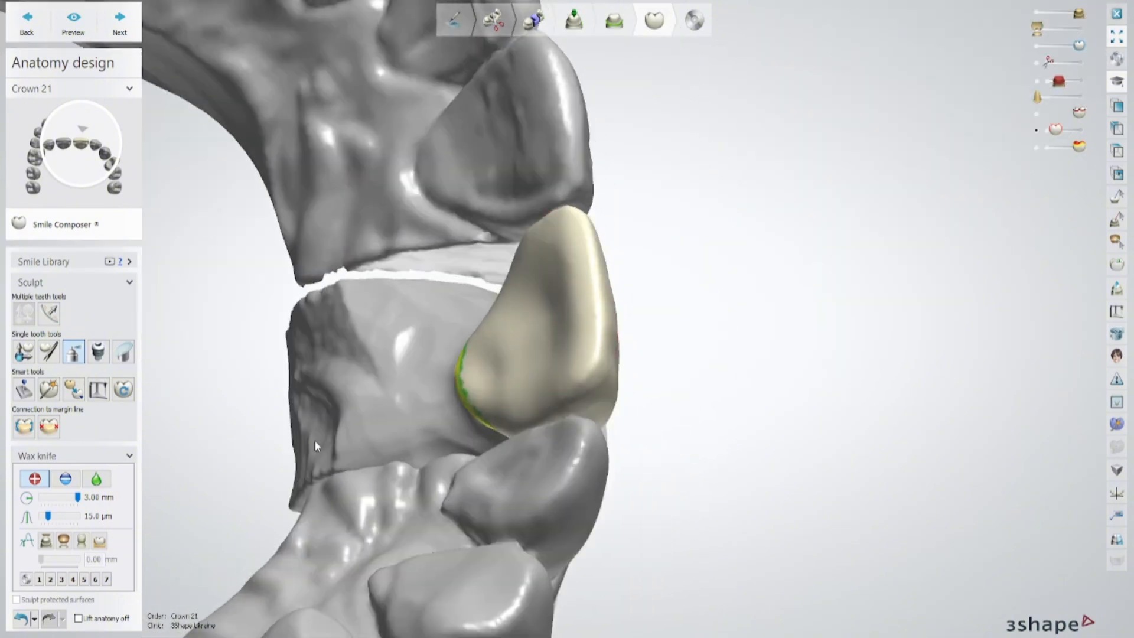
Step: Thin the crown's incisal edge from the palatal side with the Wax knife in remove mode at 1.88 mm and 15 µm
left_click(65, 479)
scroll(561, 260, "down", 3, "shift")
scroll(566, 253, "down", 2)
right_click_drag(566, 253, 576, 224)
scroll(556, 242, "down", 2, "shift")
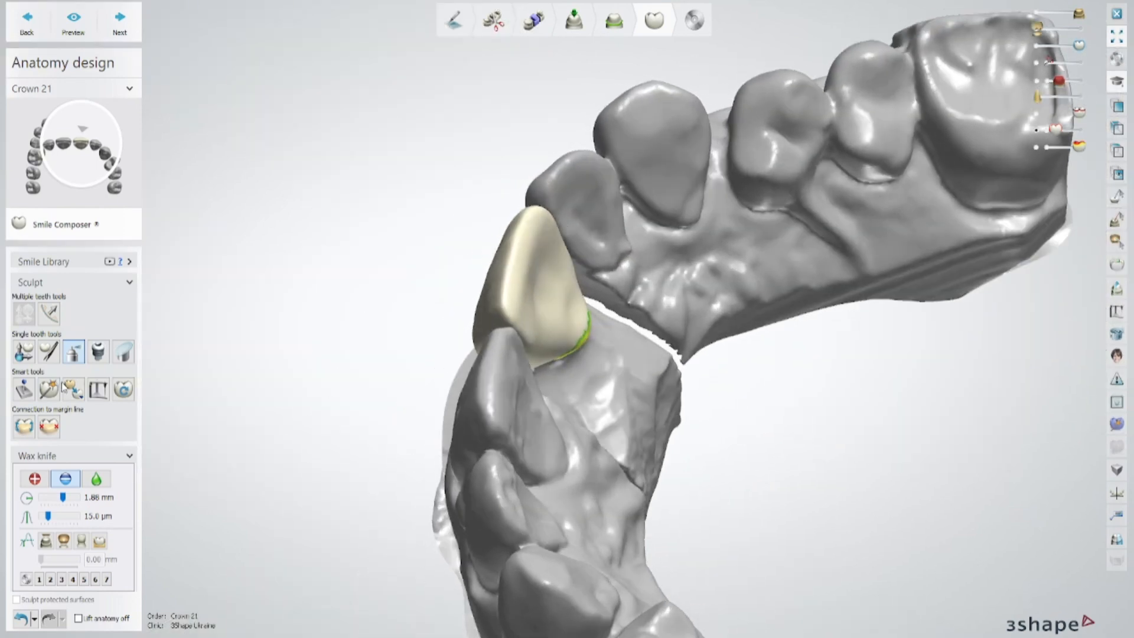
Step: Adjust the crown's labial contour with Individual morphing, narrowing the radius to 2.17 mm
left_click(49, 351)
mouse_move(509, 208)
right_mouse_down()
mouse_move(444, 208)
mouse_move(458, 254)
mouse_move(486, 275)
right_mouse_up()
scroll(520, 232, "up", 5)
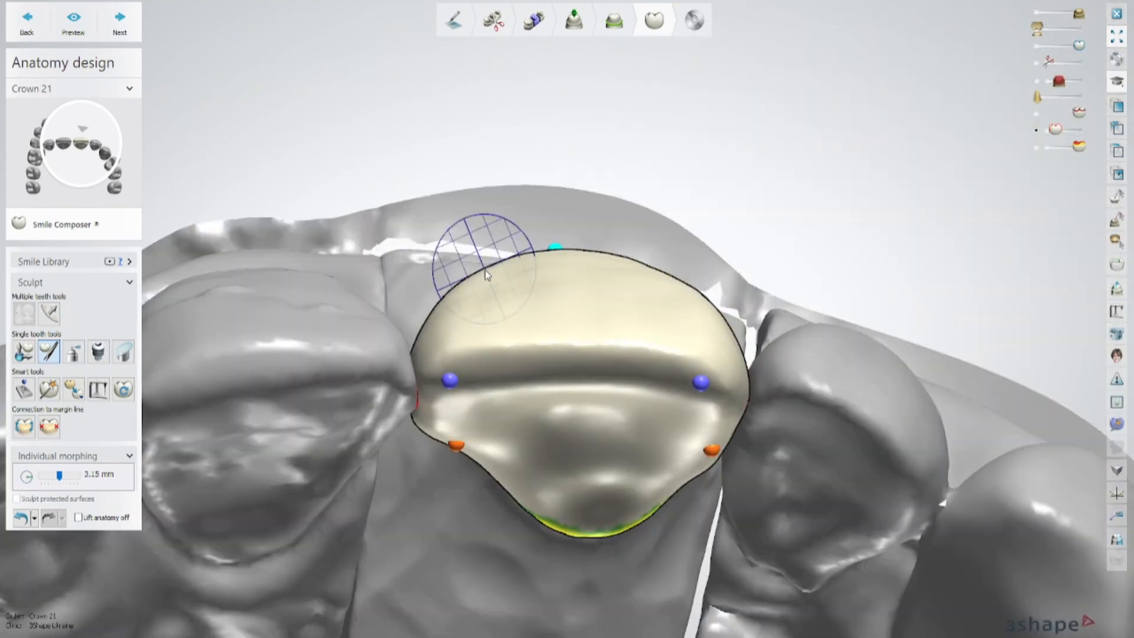
scroll(486, 269, "down", 5, "ctrl")
mouse_move(523, 233)
right_mouse_down()
mouse_move(627, 288)
mouse_move(519, 331)
mouse_move(566, 341)
right_mouse_up()
Step: Examine the crown's incisal level and labial contour against the neighbouring teeth from the front and the side
scroll(627, 288, "down", 6)
middle_click_drag(566, 342, 628, 213)
scroll(627, 212, "down", 1)
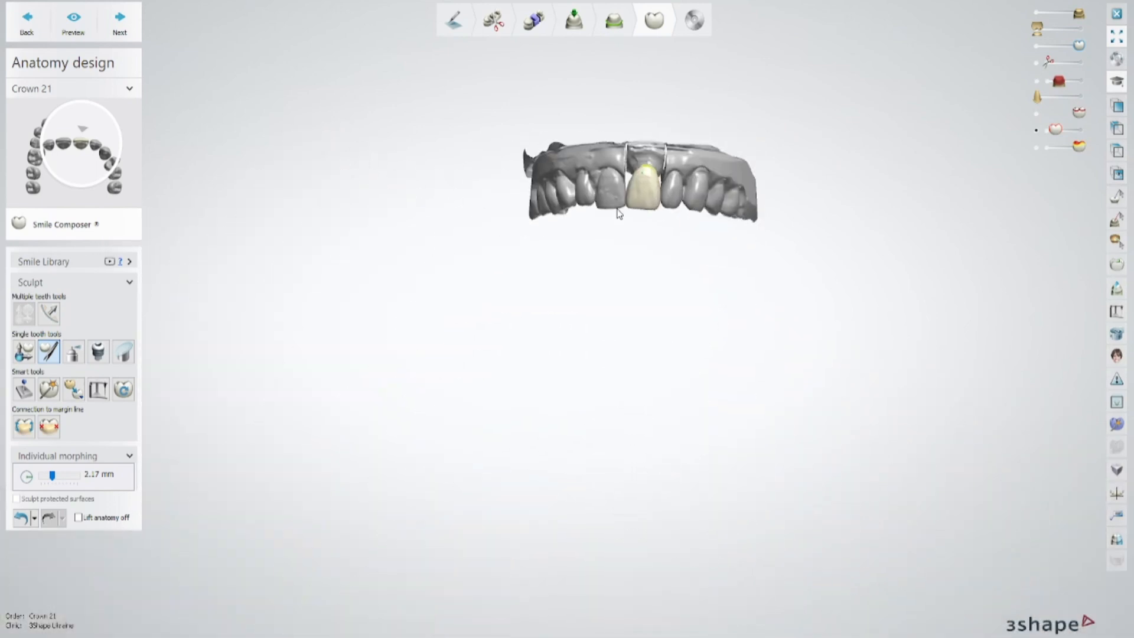
scroll(617, 209, "up", 2)
right_click_drag(617, 209, 643, 218)
scroll(643, 214, "up", 8)
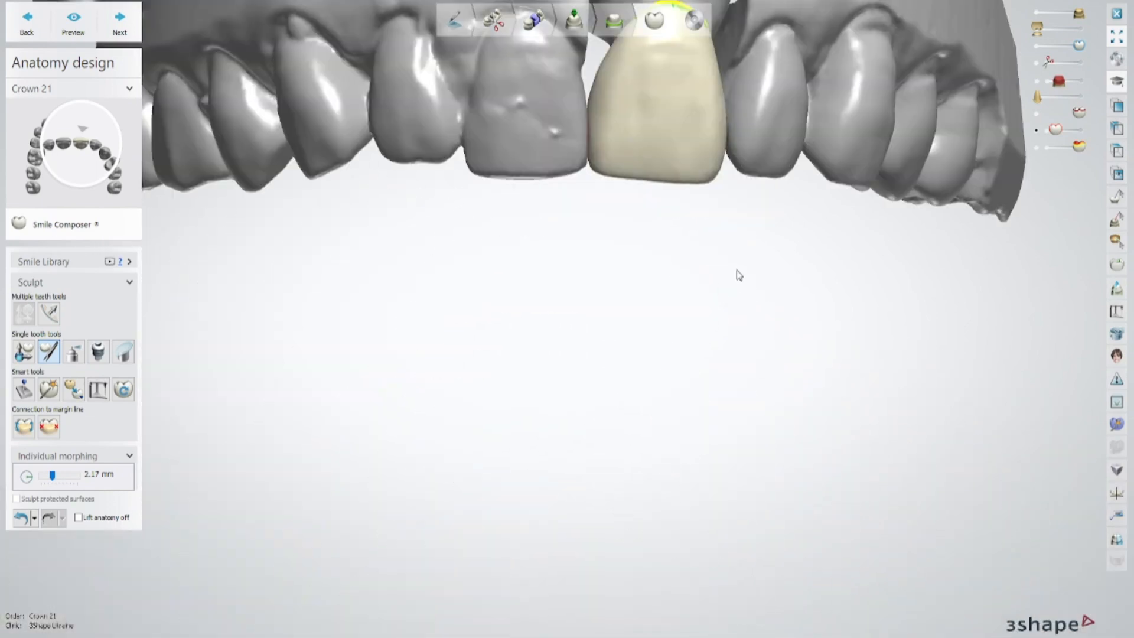
middle_click_drag(736, 271, 754, 211)
scroll(754, 211, "down", 5)
right_click_drag(754, 211, 1065, 317)
scroll(626, 258, "up", 3)
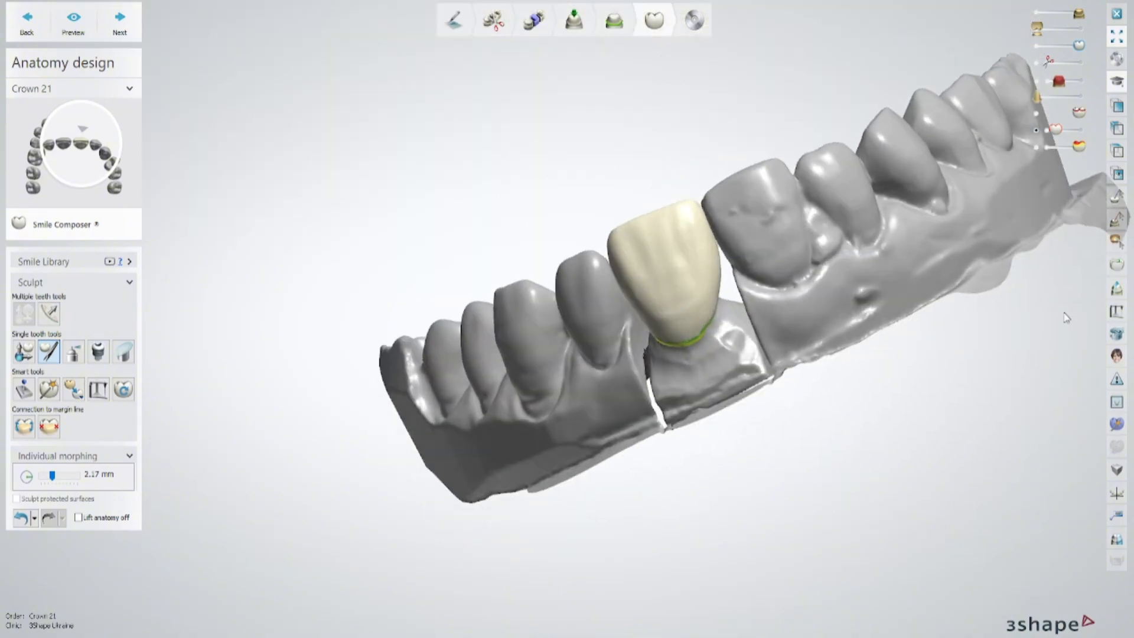
Step: Measure the crown's mesiodistal width on the 2D grid in front view and close the grid
left_click(1116, 334)
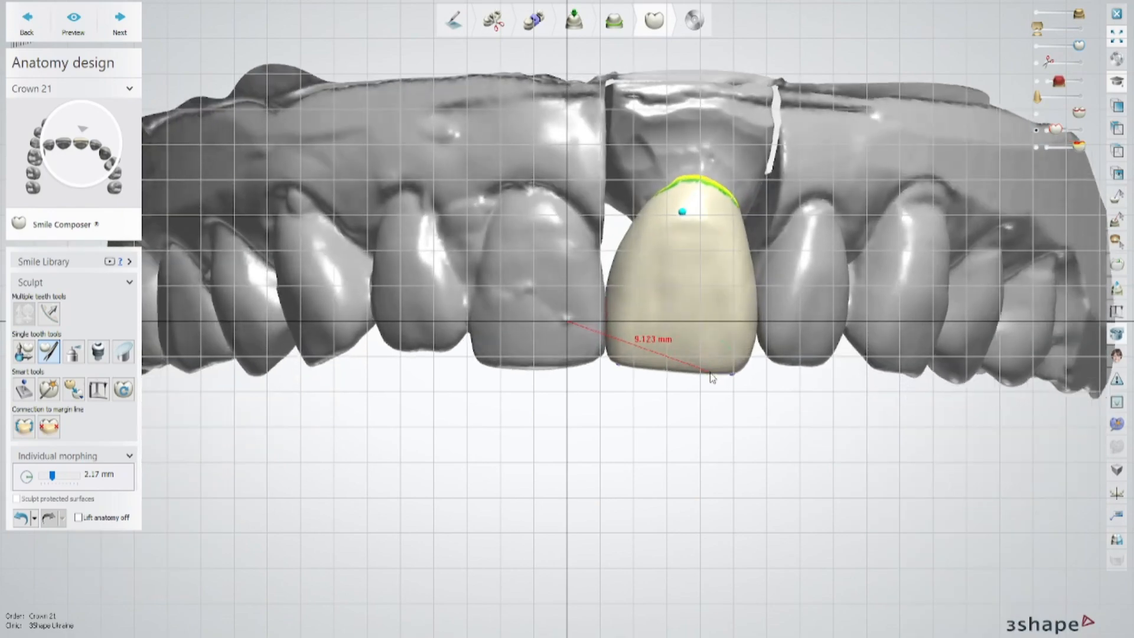
mouse_move(712, 378)
right_mouse_down()
mouse_move(662, 341)
mouse_move(635, 357)
mouse_move(549, 344)
right_mouse_up()
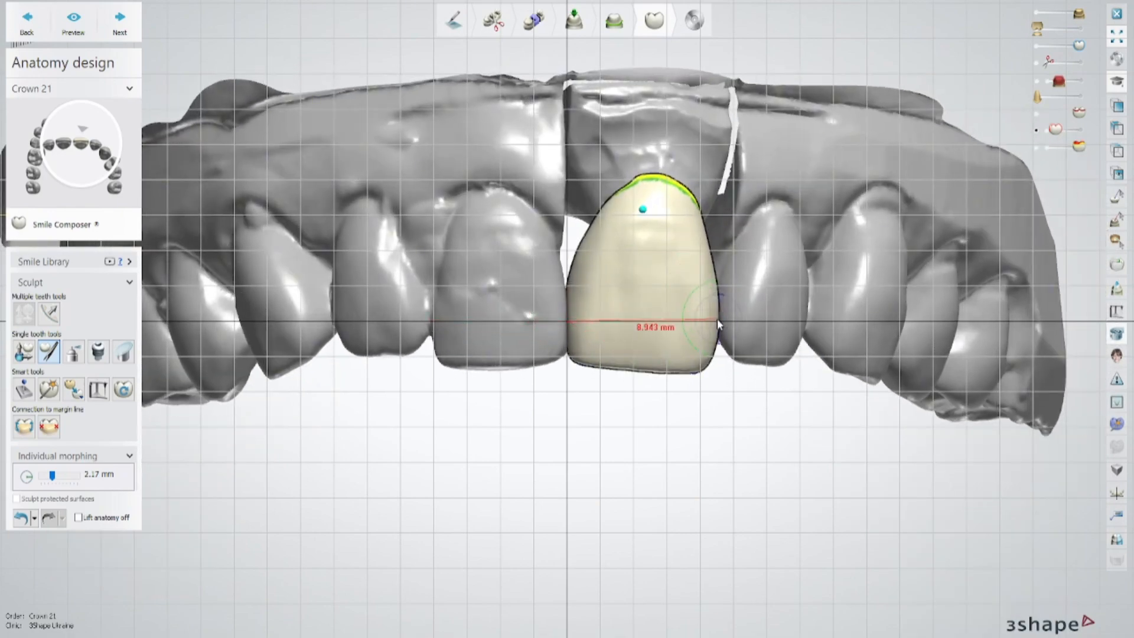
middle_click_drag(701, 374, 773, 104)
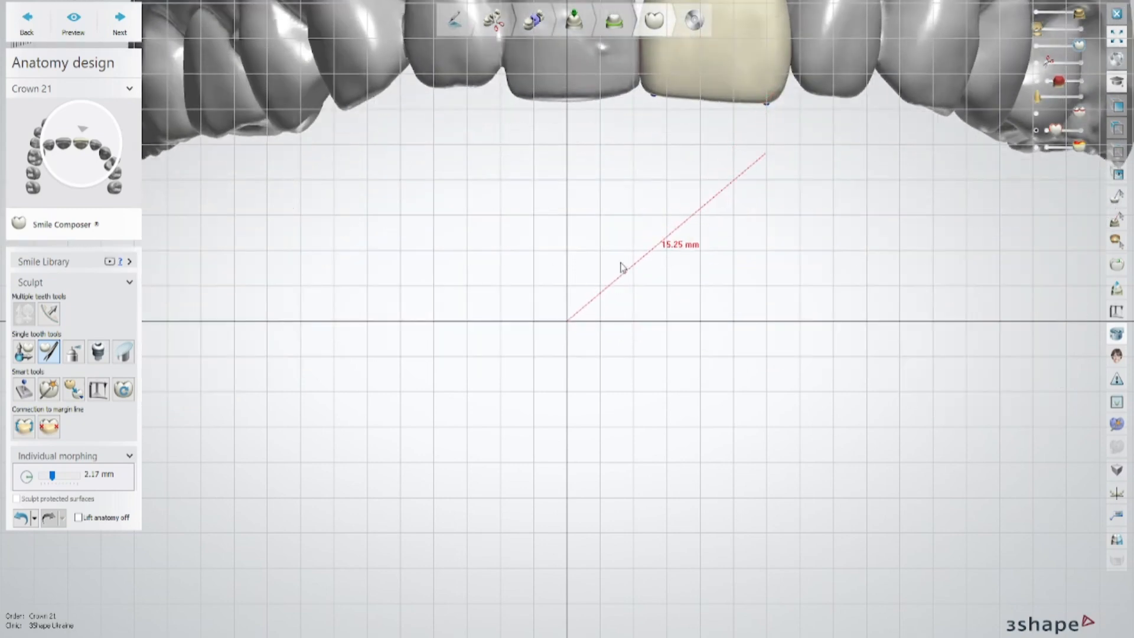
left_click(1117, 381)
Step: Trim the crown's incisal edge with the Wax knife in remove mode at 1.88 mm and 15 µm
scroll(757, 175, "up", 5)
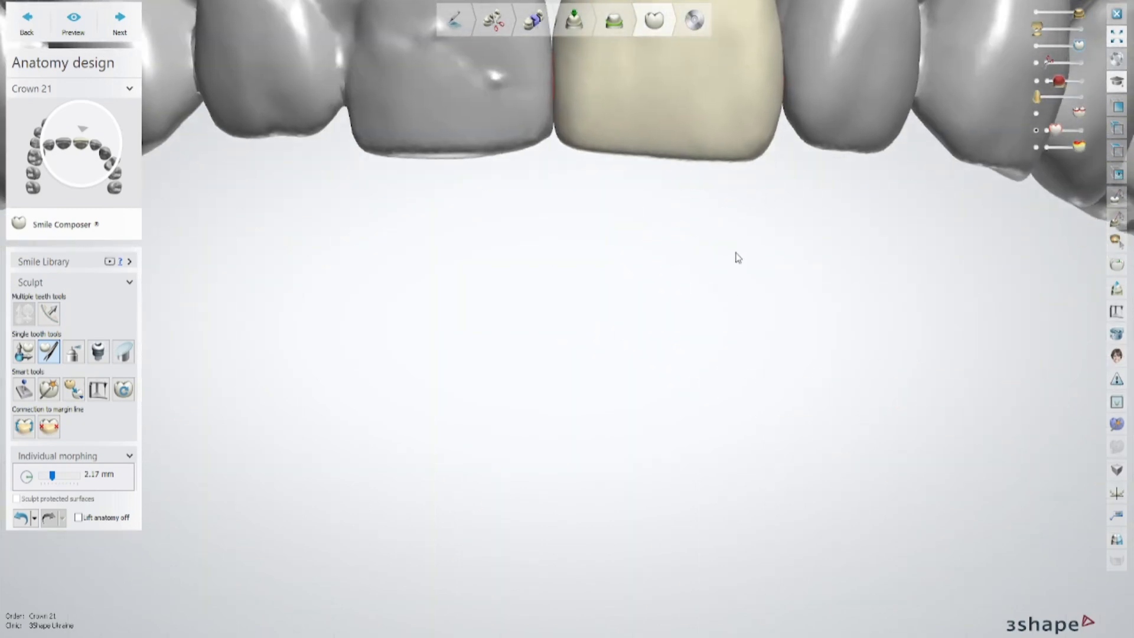
left_click(73, 354)
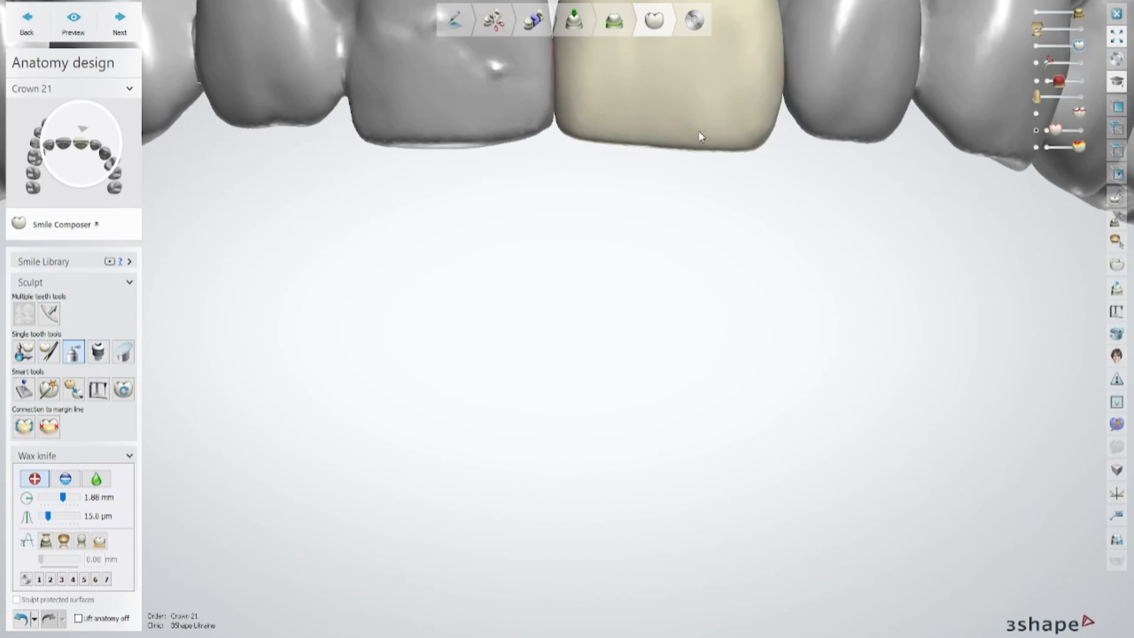
mouse_move(631, 149)
right_mouse_down()
mouse_move(674, 195)
mouse_move(750, 139)
mouse_move(735, 183)
mouse_move(764, 158)
mouse_move(727, 215)
right_mouse_up()
left_click(58, 482)
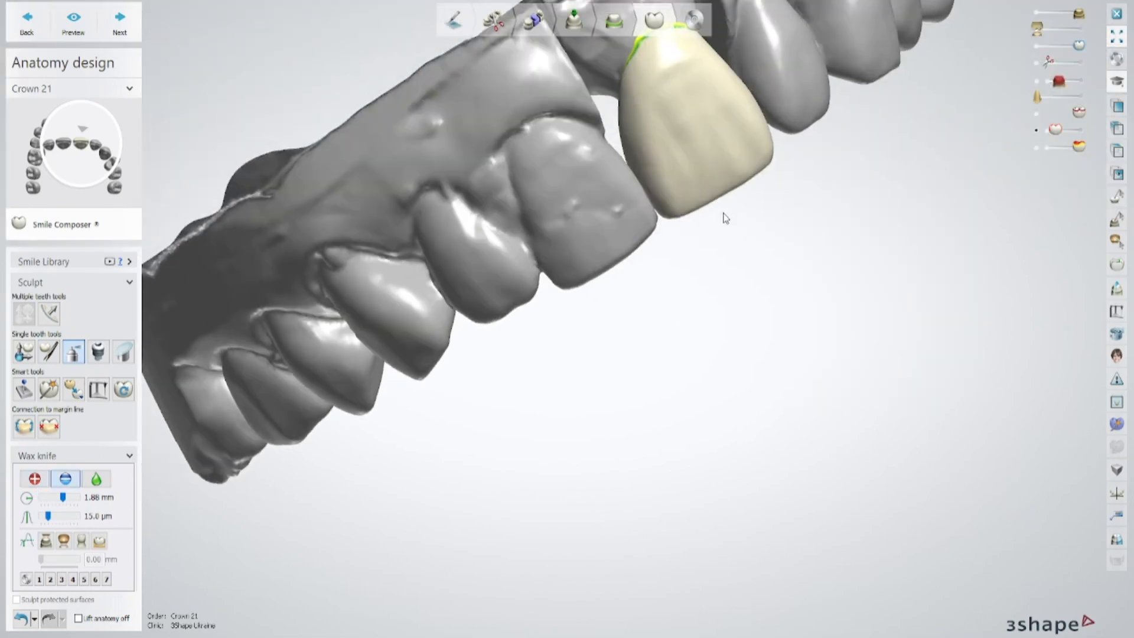
scroll(738, 195, "up", 3)
mouse_move(758, 168)
right_mouse_down()
mouse_move(782, 133)
mouse_move(741, 118)
mouse_move(719, 286)
mouse_move(732, 298)
mouse_move(716, 258)
mouse_move(743, 294)
mouse_move(740, 318)
right_mouse_up()
scroll(776, 174, "down", 3)
scroll(741, 115, "up", 2)
scroll(741, 113, "down", 2)
scroll(738, 189, "up", 2)
scroll(716, 302, "down", 3)
scroll(731, 299, "up", 3)
scroll(733, 293, "down", 2)
mouse_move(740, 318)
middle_mouse_down()
mouse_move(755, 76)
mouse_move(747, 202)
mouse_move(624, 209)
middle_mouse_up()
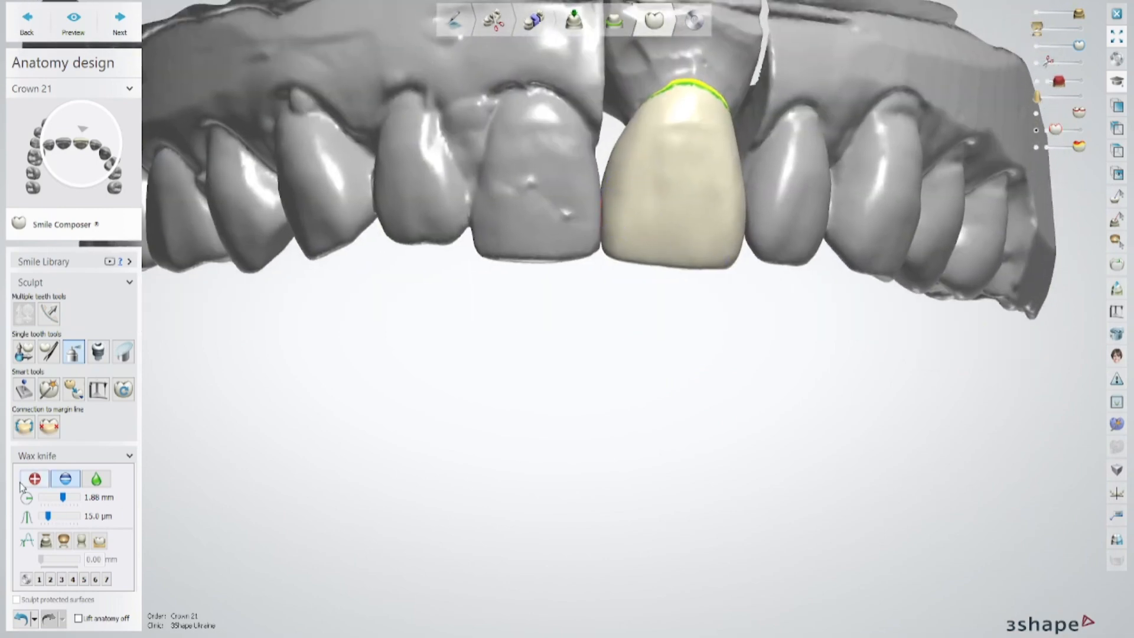
Step: Remove more wax from the crown's incisal area with the Wax knife at 25 µm, narrowing the radius to 0.76 mm
right_click_drag(617, 212, 600, 342)
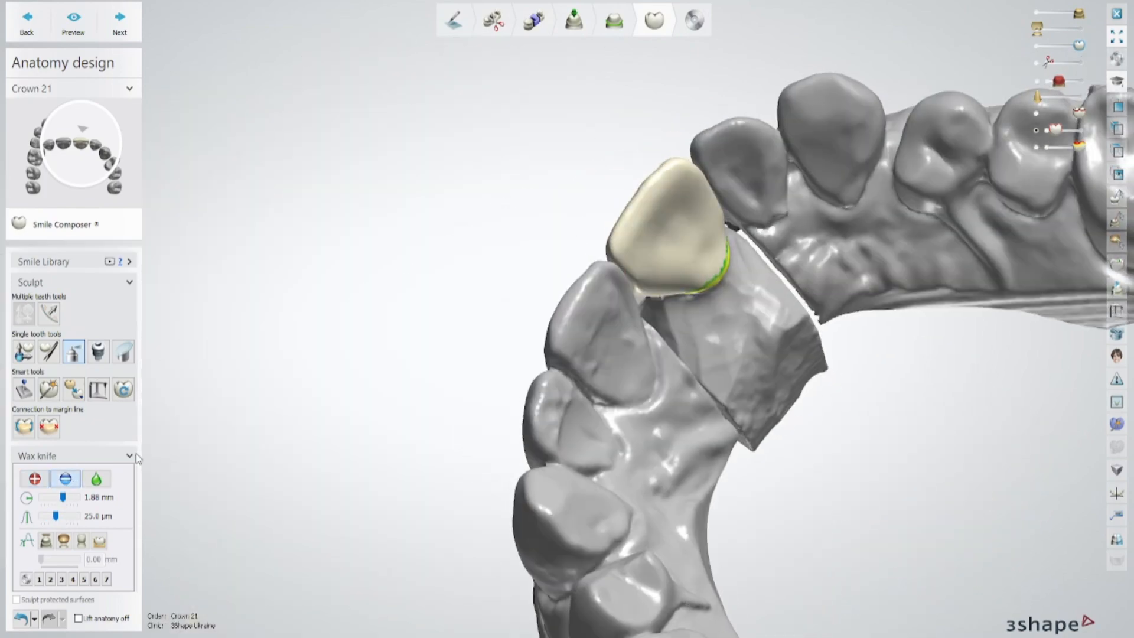
scroll(697, 204, "up", 3)
scroll(712, 161, "down", 1, "shift")
mouse_move(696, 204)
right_mouse_down()
mouse_move(712, 161)
mouse_move(699, 130)
mouse_move(730, 203)
mouse_move(667, 144)
mouse_move(698, 188)
mouse_move(646, 165)
mouse_move(716, 205)
mouse_move(674, 228)
mouse_move(732, 234)
mouse_move(780, 81)
mouse_move(926, 166)
mouse_move(790, 312)
right_mouse_up()
scroll(653, 177, "up", 3, "ctrl")
scroll(683, 157, "down", 4, "ctrl")
scroll(682, 158, "down", 3)
middle_click_drag(790, 312, 763, 231)
scroll(764, 230, "down", 3)
right_click_drag(766, 236, 780, 237)
middle_click_drag(780, 237, 731, 320)
right_click_drag(731, 320, 721, 250)
scroll(742, 211, "up", 4)
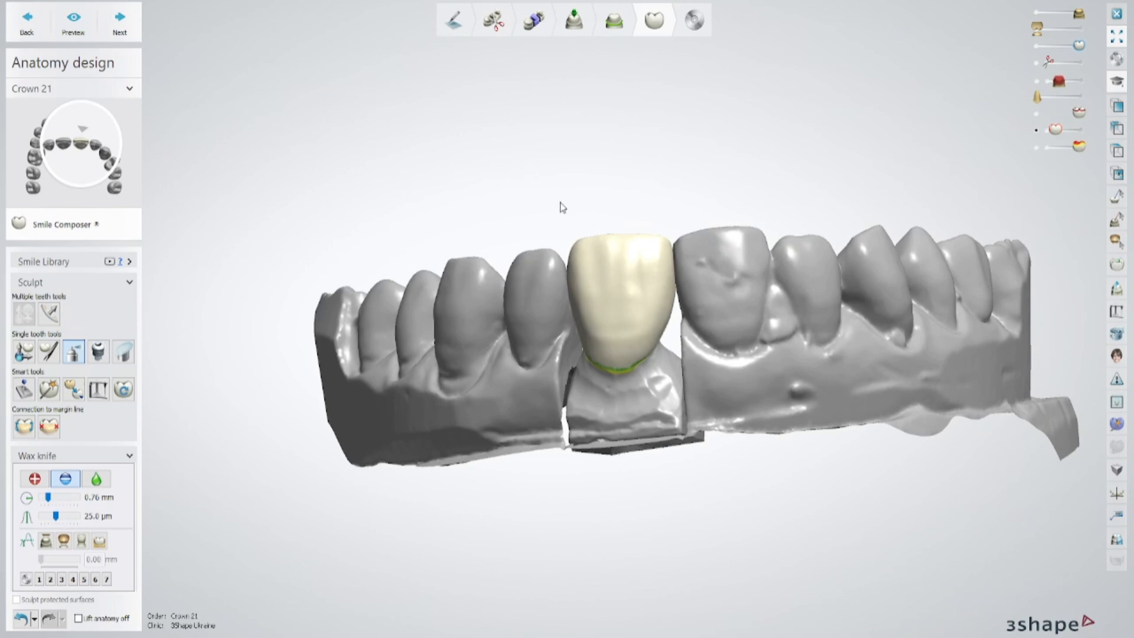
Step: Add wax at the crown's distal incisal corner with the Wax knife at 0.76 mm and 25 µm
right_click_drag(564, 207, 635, 278)
left_click(37, 481)
scroll(549, 368, "up", 5)
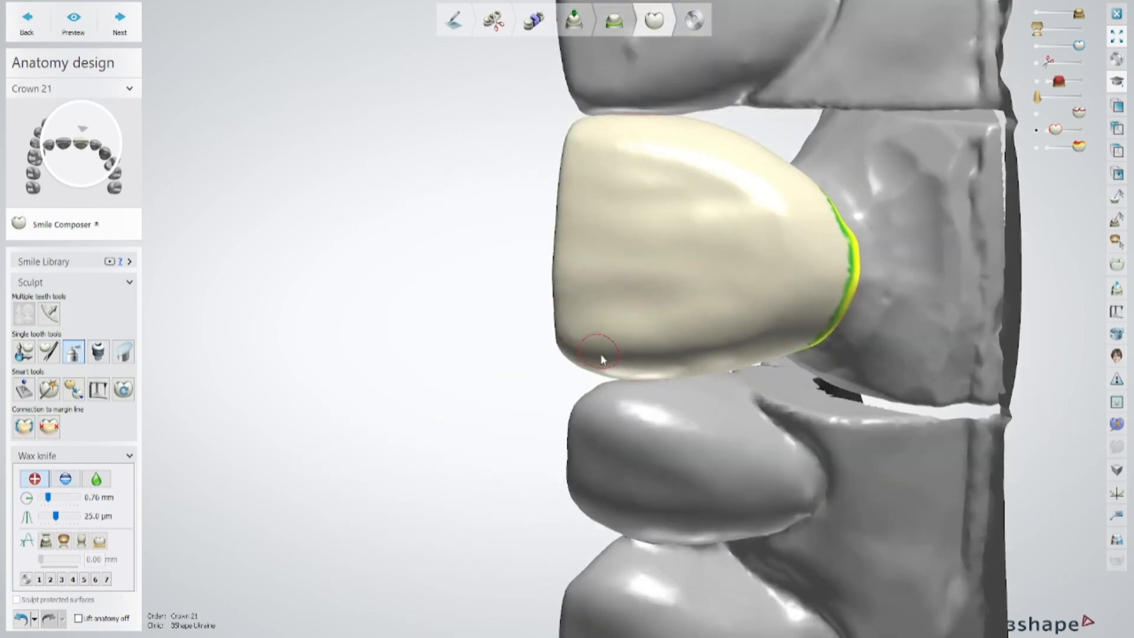
scroll(566, 349, "up", 3, "shift")
scroll(445, 439, "down", 4)
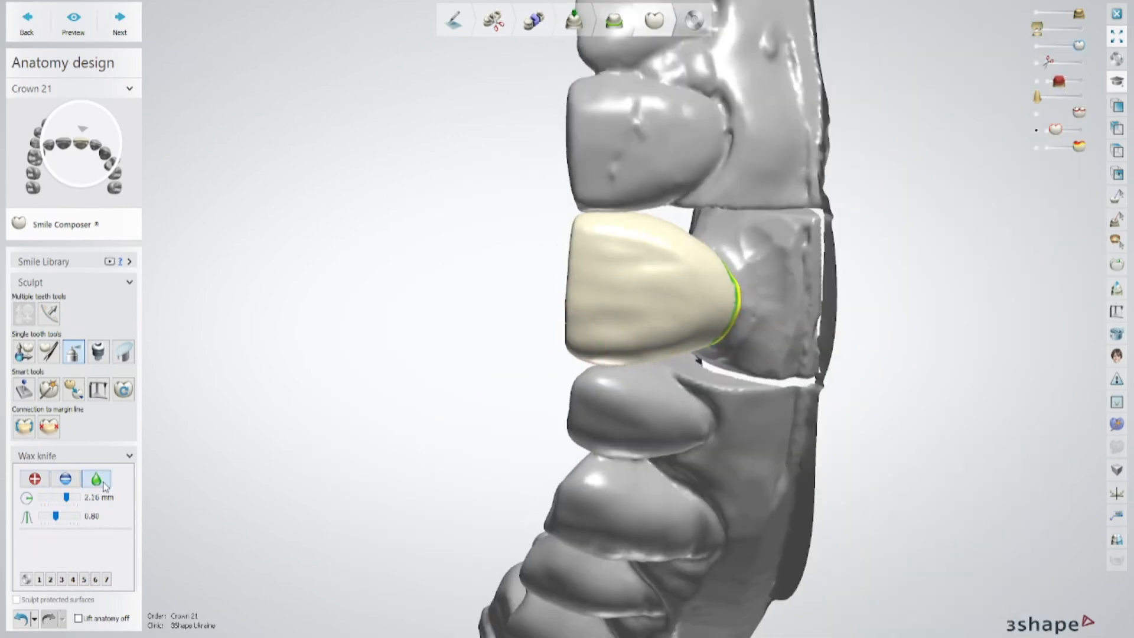
Step: Smooth the crown's labial surface and its mesial and distal sides with the Wax knife at strength 0.80, widening the radius to 2.72 mm
right_click_drag(690, 265, 579, 324)
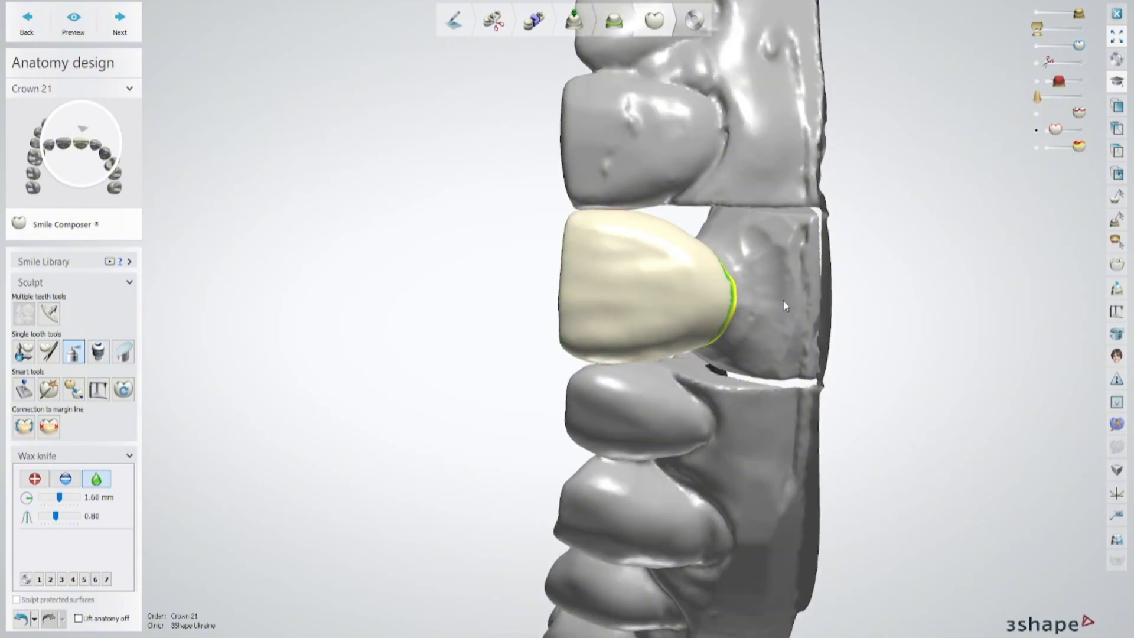
right_click_drag(785, 305, 592, 270)
scroll(592, 270, "up", 2, "shift")
mouse_move(709, 278)
right_mouse_down()
mouse_move(653, 304)
mouse_move(607, 261)
mouse_move(712, 290)
right_mouse_up()
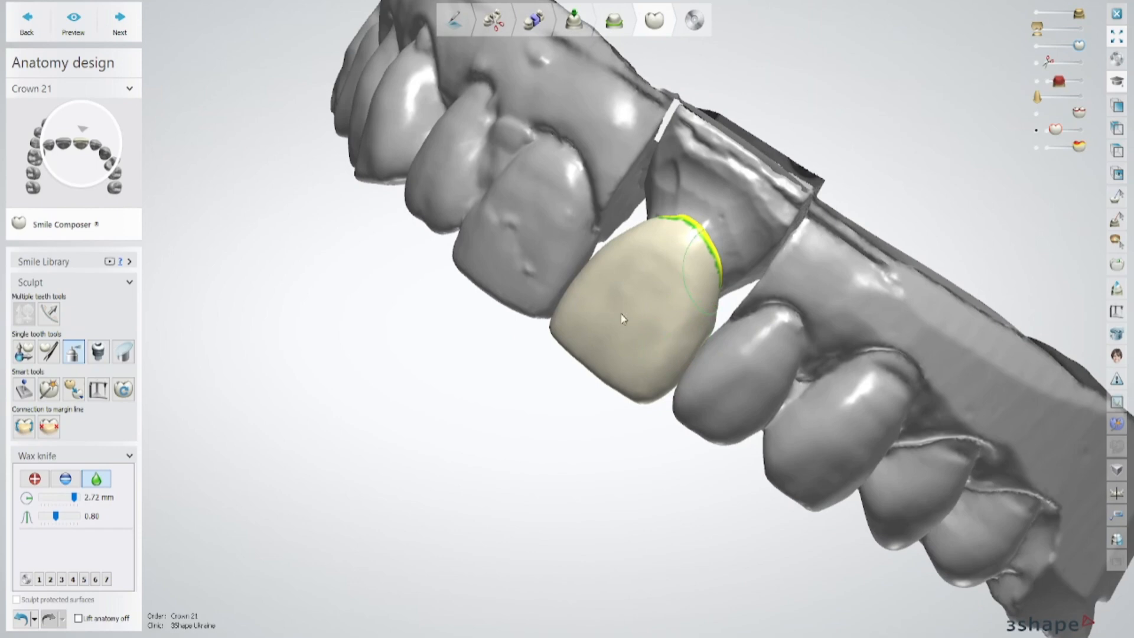
right_click_drag(623, 319, 636, 258)
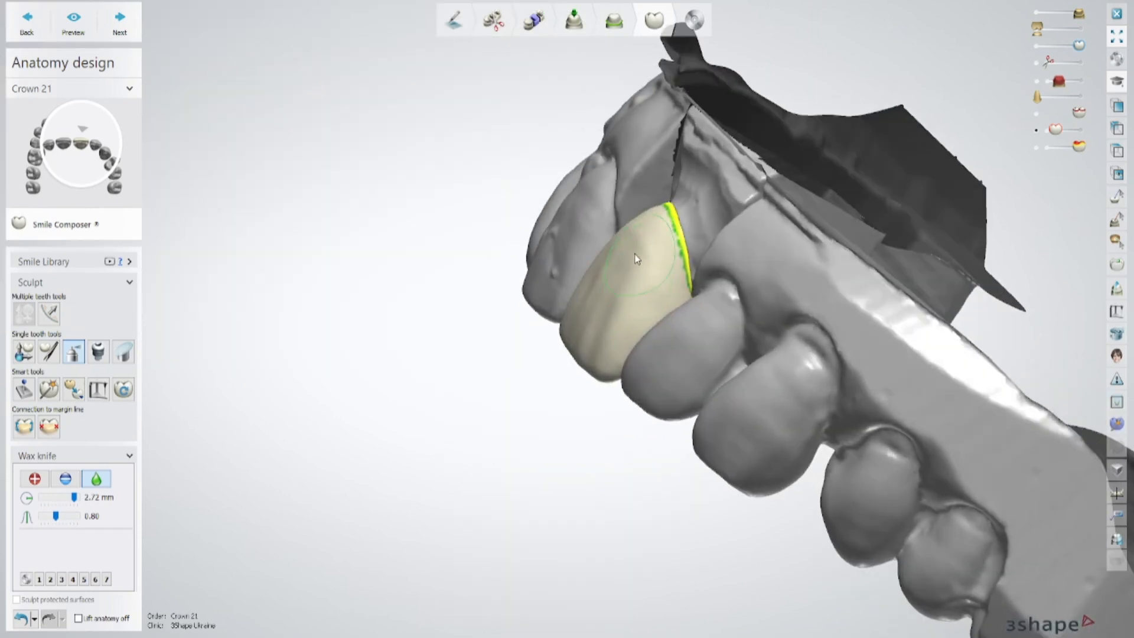
right_click_drag(569, 357, 768, 263)
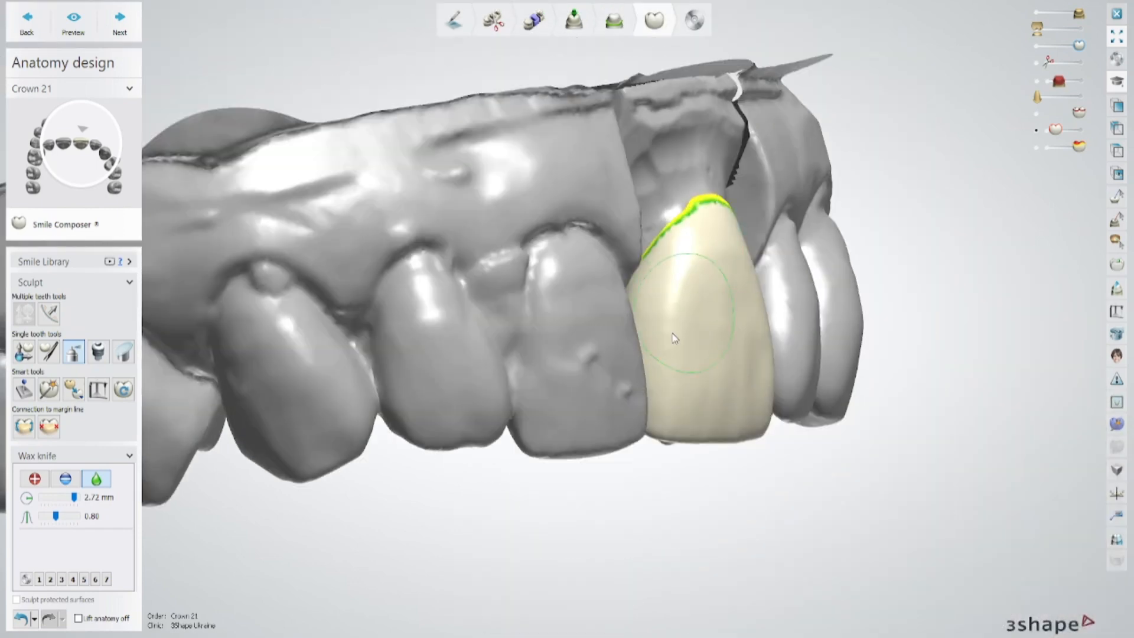
right_click_drag(675, 338, 692, 328)
right_click_drag(761, 295, 627, 335)
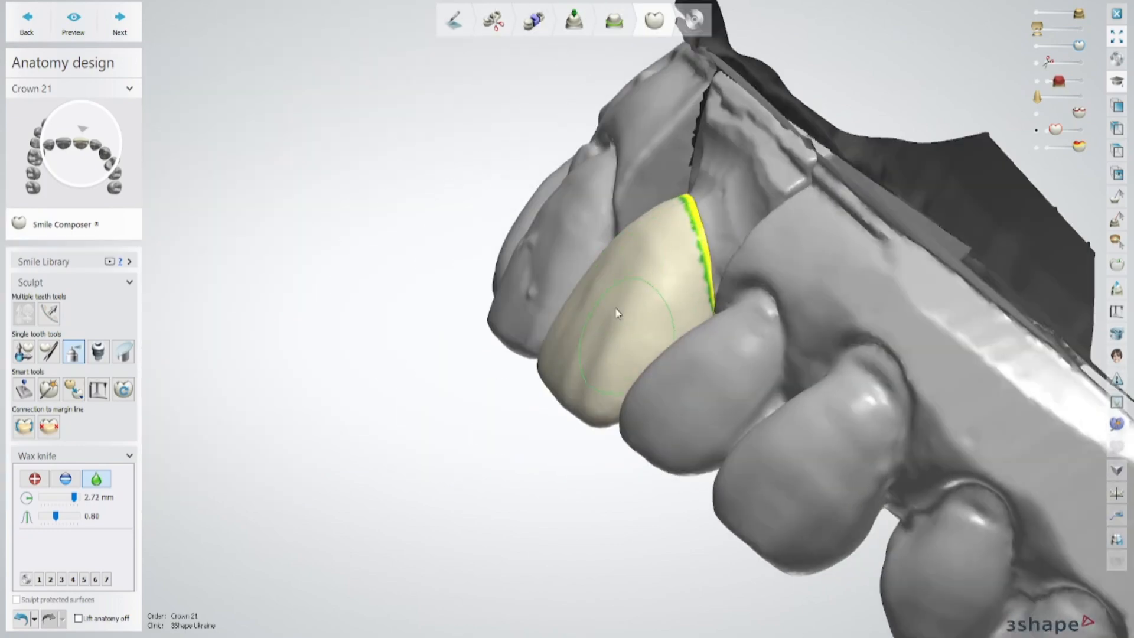
right_click_drag(671, 220, 649, 283)
right_click_drag(572, 340, 690, 194)
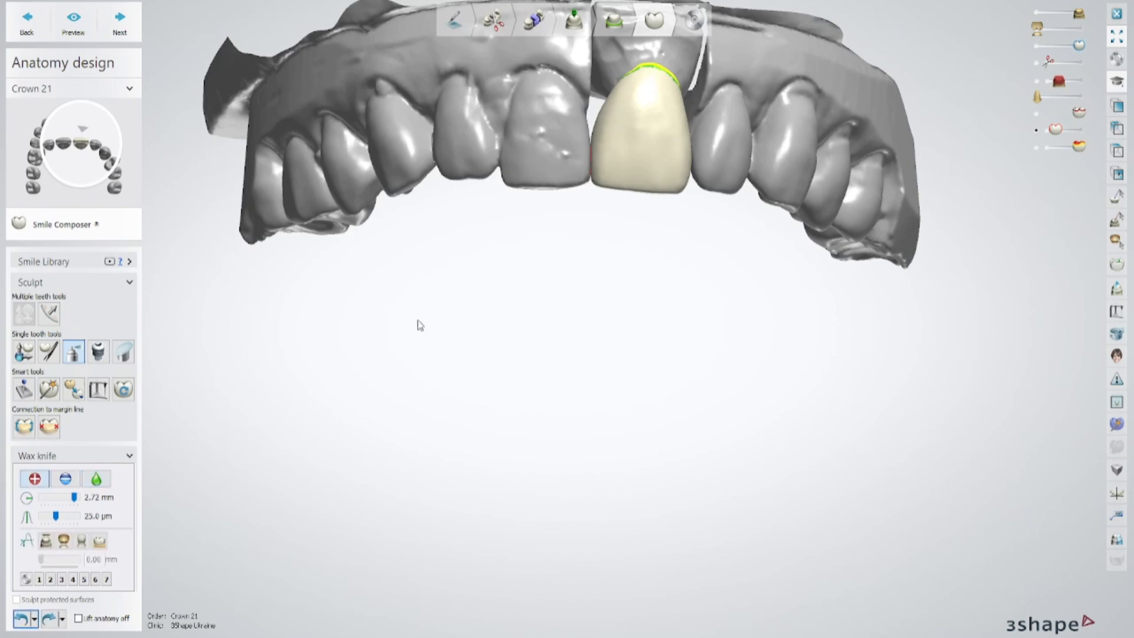
Step: Add wax at the crown's distal incisal area with the Wax knife at 1.32 mm and 25 µm
mouse_move(654, 208)
right_mouse_down()
mouse_move(623, 264)
mouse_move(768, 248)
mouse_move(683, 228)
right_mouse_up()
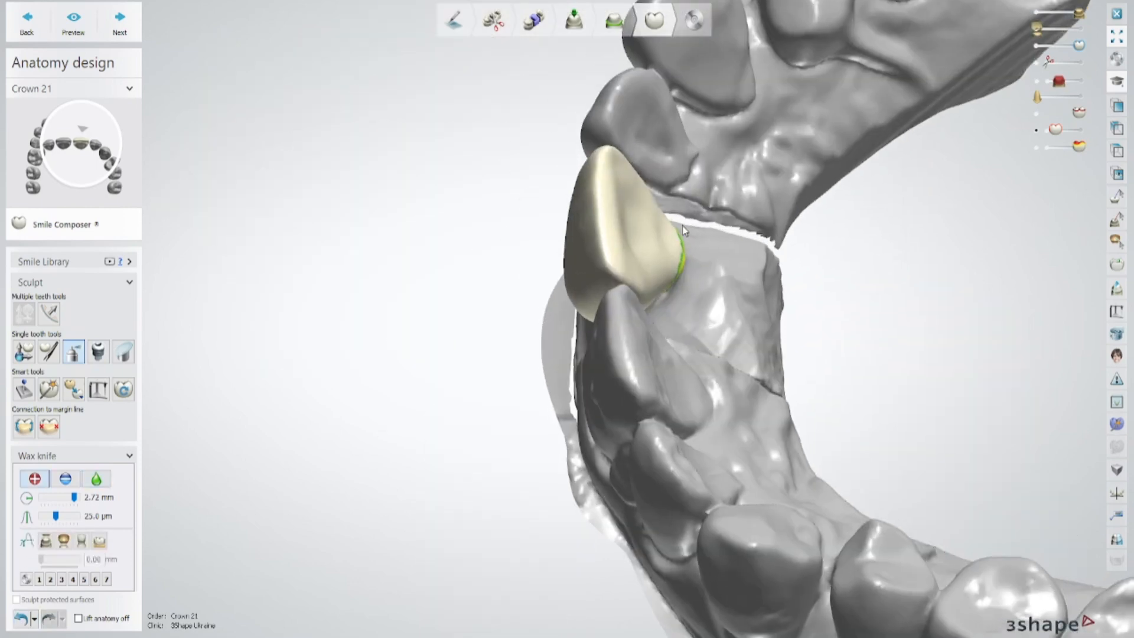
scroll(684, 228, "up", 4)
mouse_move(587, 207)
right_mouse_down()
mouse_move(620, 167)
mouse_move(539, 223)
mouse_move(597, 204)
mouse_move(538, 192)
mouse_move(513, 218)
mouse_move(547, 147)
mouse_move(506, 219)
mouse_move(522, 235)
mouse_move(389, 219)
mouse_move(530, 375)
mouse_move(713, 105)
mouse_move(605, 183)
mouse_move(618, 165)
mouse_move(417, 246)
right_mouse_up()
scroll(388, 218, "down", 3)
scroll(717, 112, "up", 2)
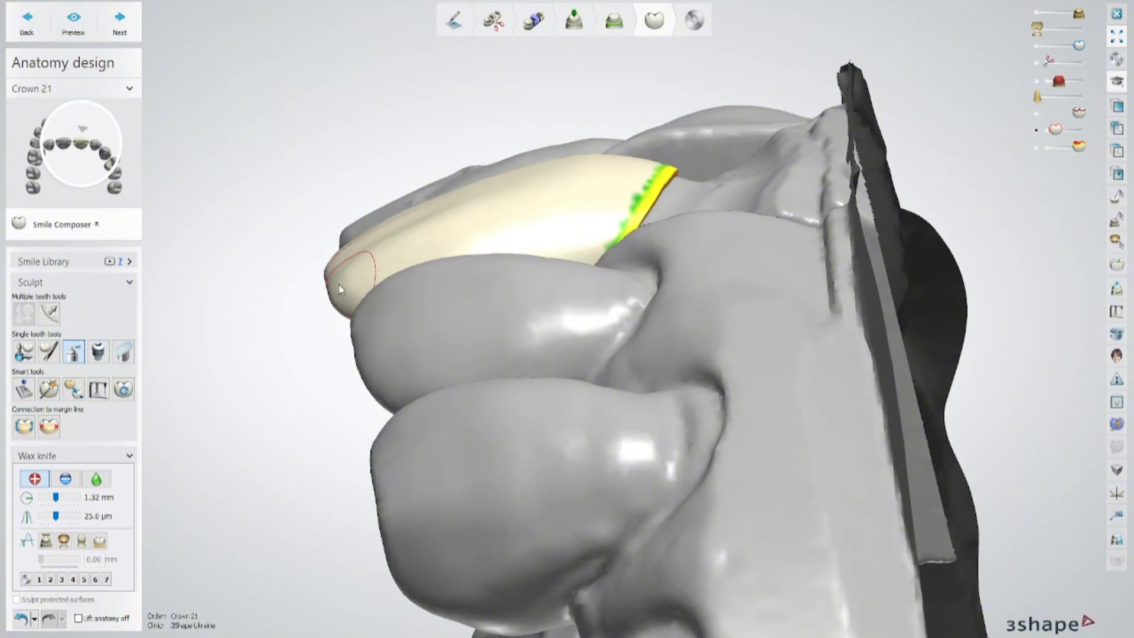
Step: Add wax on the palatal side of the crown's incisal edge with the Wax knife, widening the radius to 1.88 mm
mouse_move(333, 285)
right_mouse_down()
mouse_move(372, 304)
mouse_move(461, 402)
mouse_move(491, 306)
mouse_move(313, 269)
mouse_move(383, 240)
mouse_move(344, 140)
mouse_move(372, 119)
mouse_move(363, 138)
mouse_move(335, 148)
mouse_move(319, 232)
right_mouse_up()
scroll(368, 107, "up", 2, "shift")
scroll(321, 226, "down", 2)
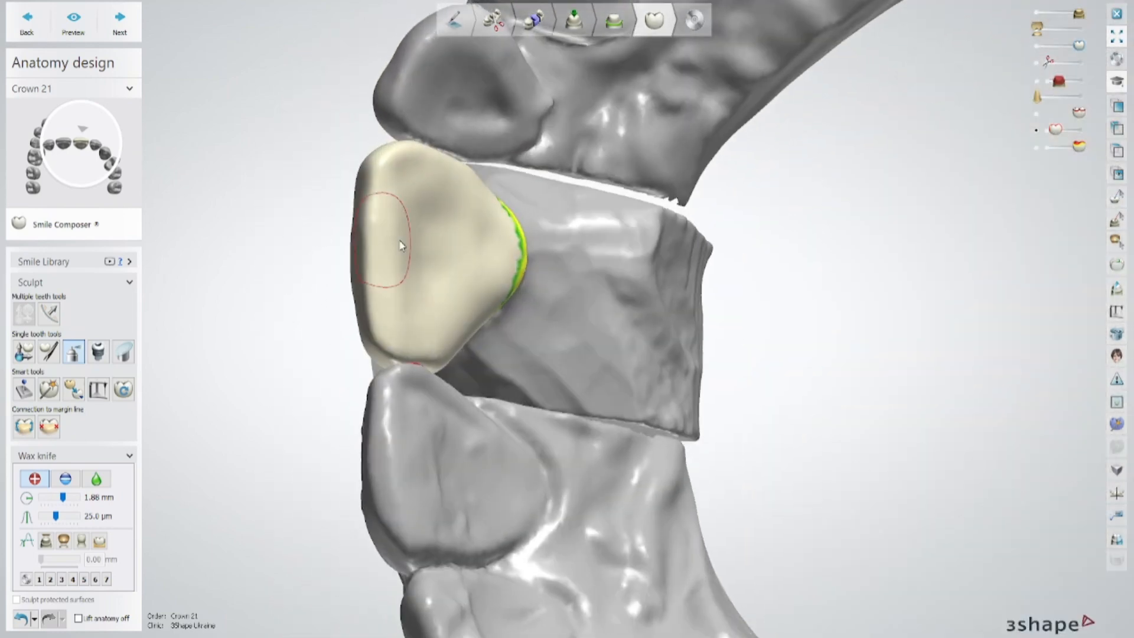
scroll(400, 243, "down", 4)
right_click_drag(400, 243, 721, 156)
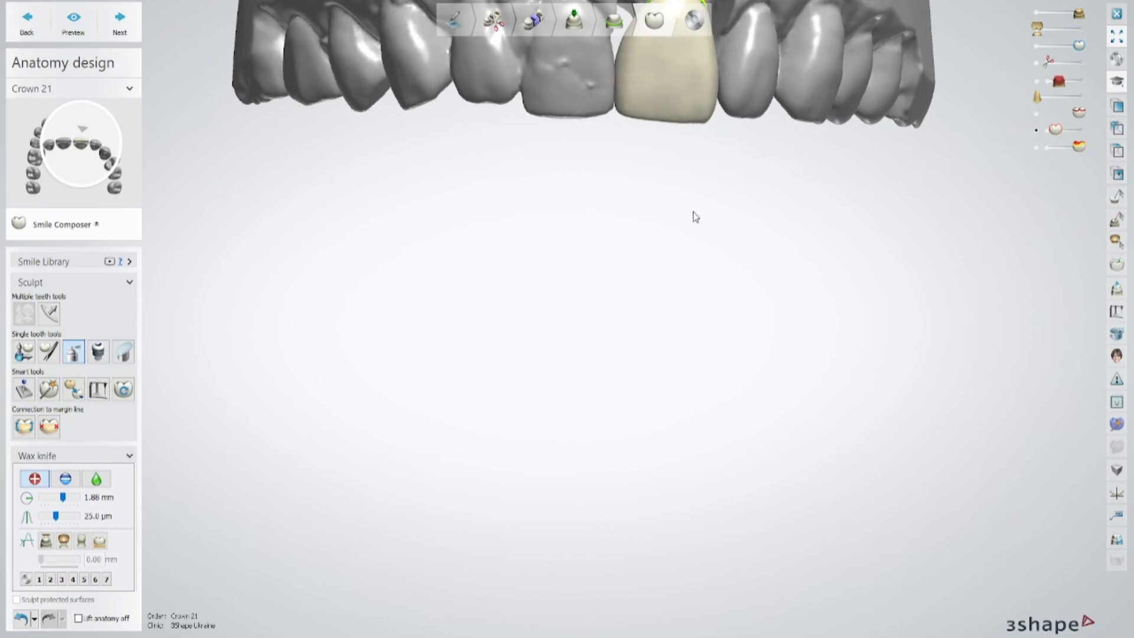
Step: Trim the crown's incisal edge and corners with the Wax knife in remove mode at 0.48 mm and 25 µm
right_click_drag(694, 218, 655, 217)
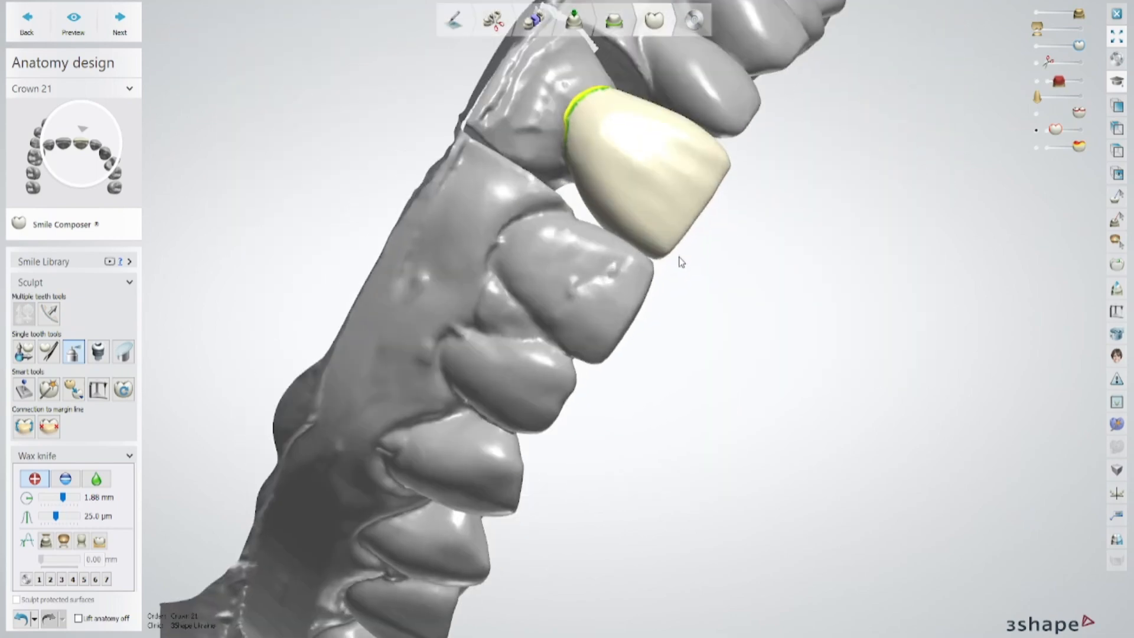
scroll(652, 327, "up", 5)
left_click(66, 479)
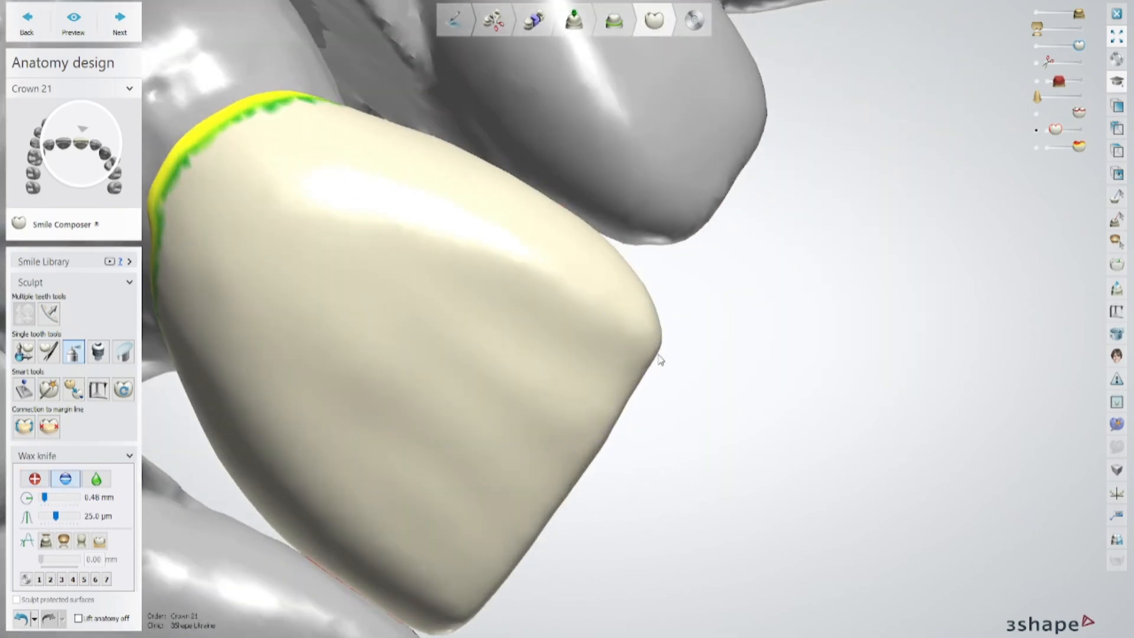
scroll(658, 353, "up", 3, "shift")
right_click_drag(658, 354, 725, 193)
scroll(666, 363, "down", 5)
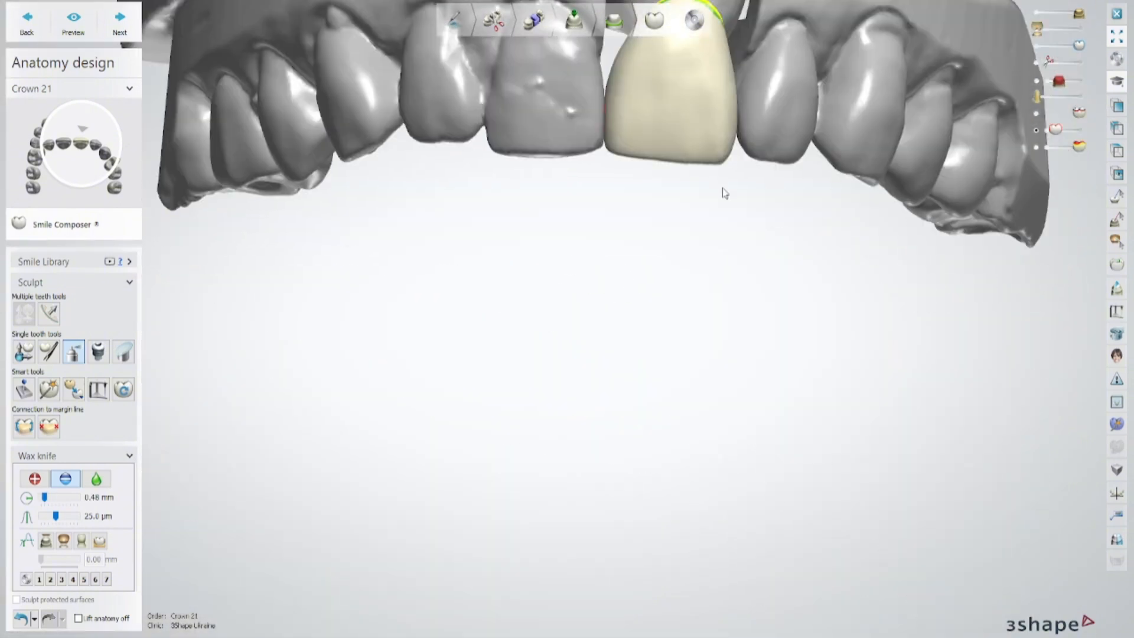
Step: Smooth the crown's mesial side and distal incisal corner with the Wax knife at strength 0.80, widening the radius to 1.88 mm
middle_click_drag(722, 188, 694, 276)
scroll(687, 249, "up", 3)
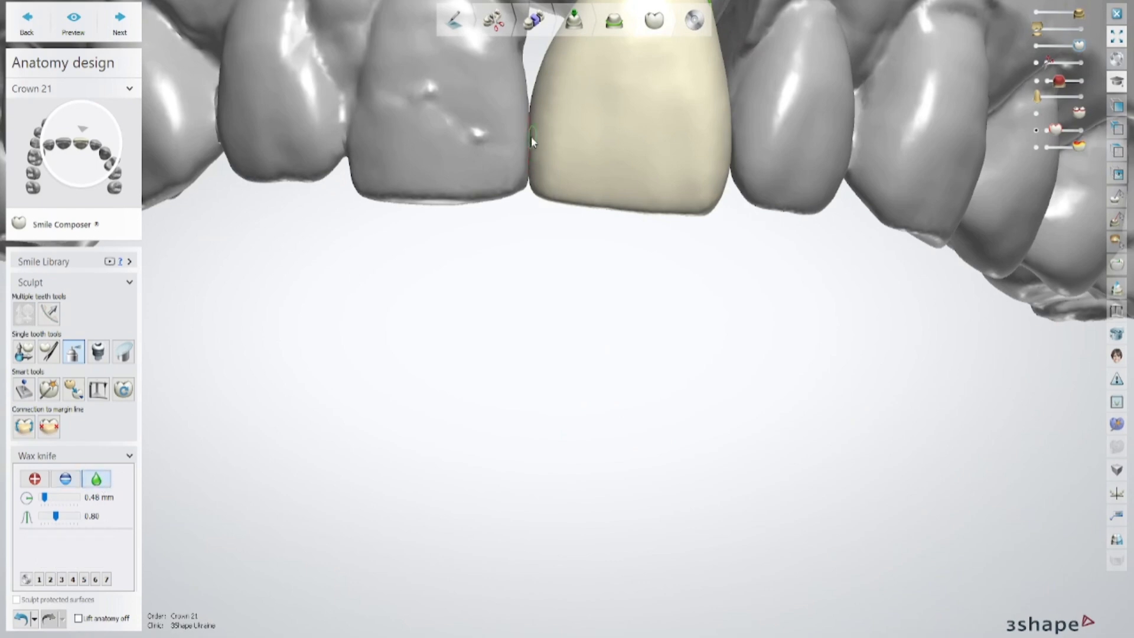
right_click_drag(731, 189, 718, 215)
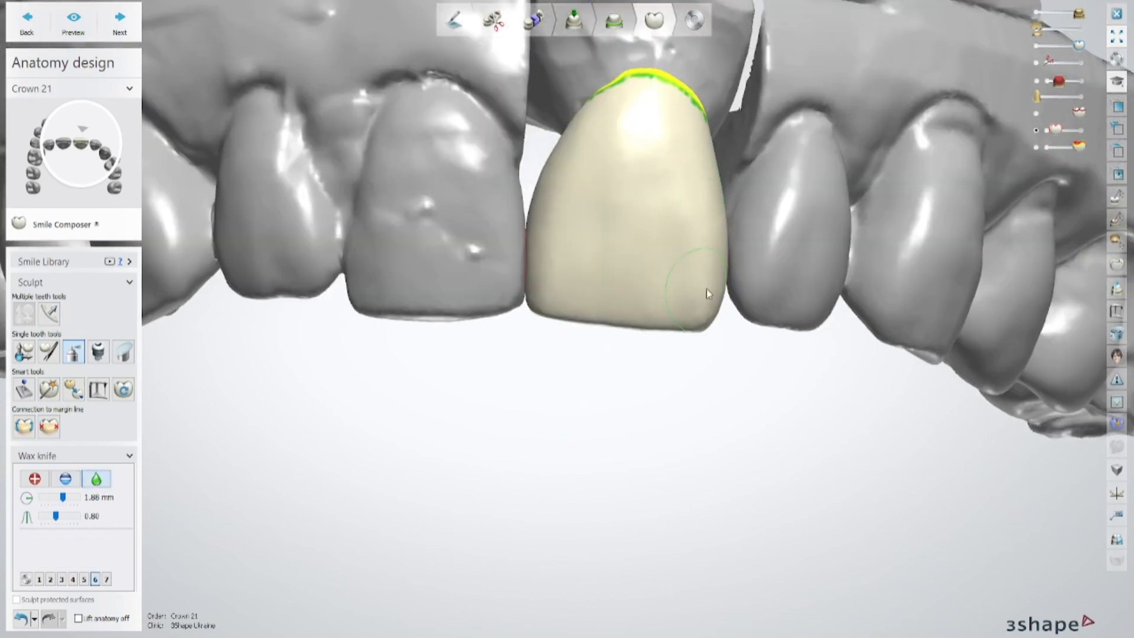
Step: Add wax near the crown's distal incisal corner on the labial side with the Wax knife at 1.88 mm and 25 µm
left_click(35, 479)
right_click_drag(685, 298, 657, 290)
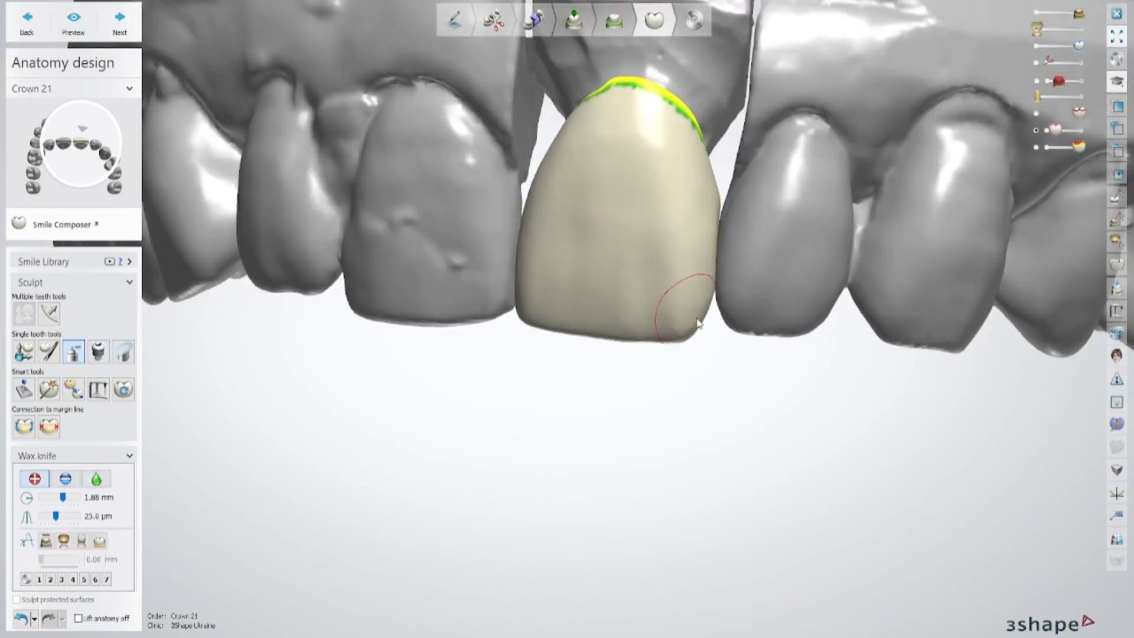
right_click_drag(697, 340, 497, 316)
Step: Remove wax from the distal part of the crown's palatal surface with the Wax knife at 1.88 mm and 25 µm
scroll(614, 300, "up", 2)
scroll(614, 301, "up", 1)
right_click_drag(614, 300, 317, 437)
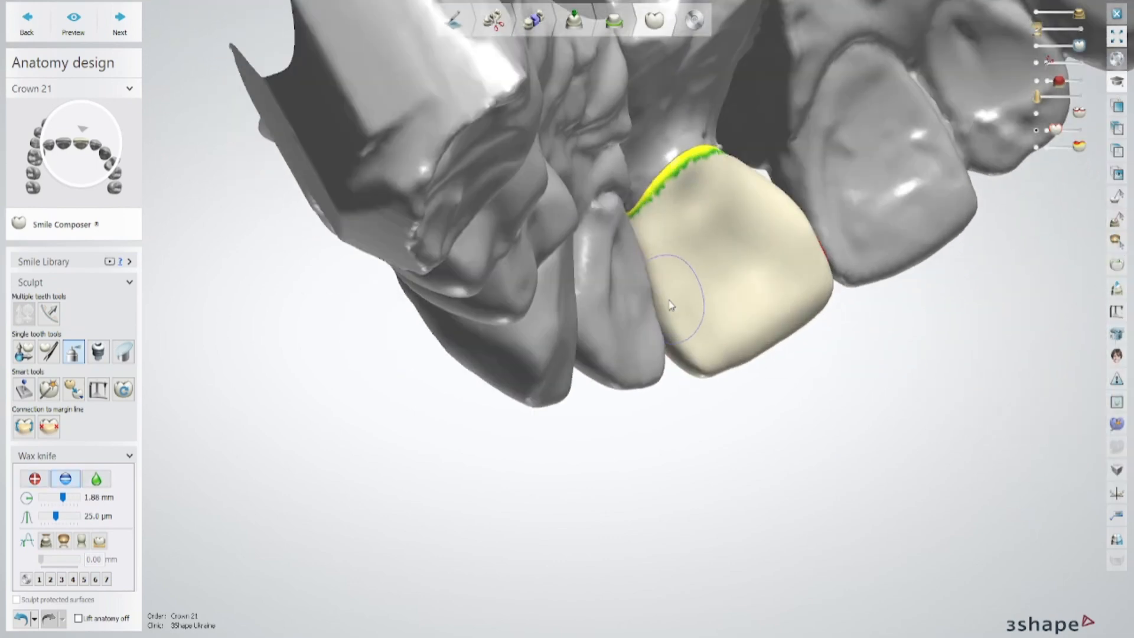
mouse_move(674, 301)
right_mouse_down()
mouse_move(742, 242)
mouse_move(707, 208)
right_mouse_up()
Step: Show the antagonist jaw and add wax to the crown's labial surface with the Wax knife at 3.00 mm and 25 µm
left_click(1080, 28)
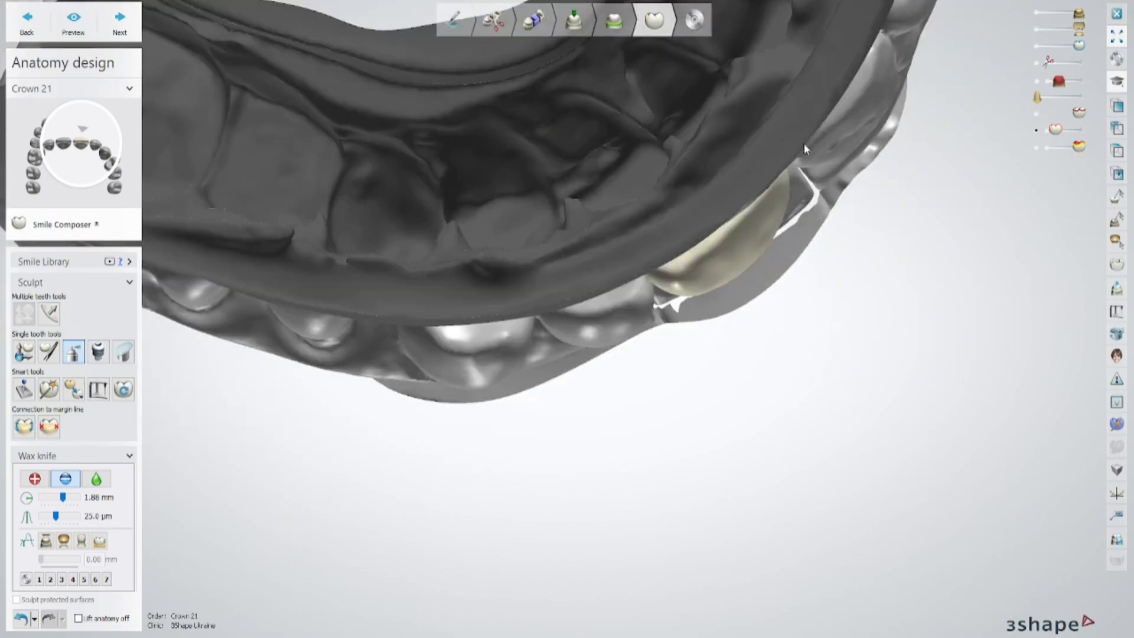
right_click_drag(804, 143, 811, 228)
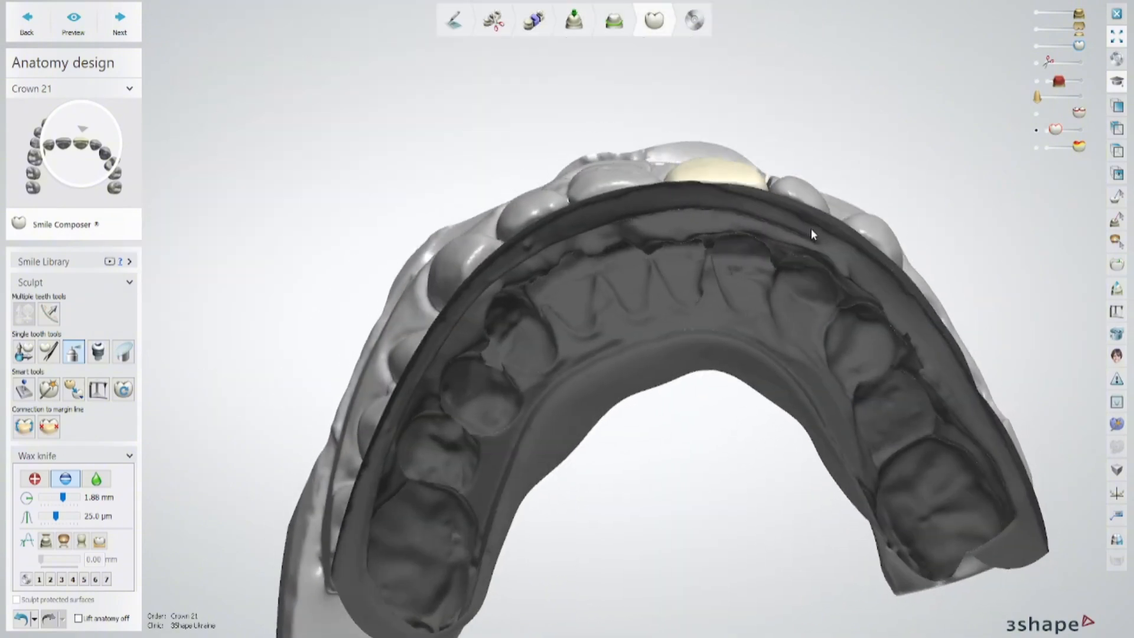
scroll(811, 228, "up", 6)
left_click(46, 476)
right_click_drag(618, 64, 685, 189)
Step: Check the crown against the antagonist jaw, finish the anatomy design and save the crown
scroll(679, 193, "down", 5)
middle_click_drag(685, 189, 715, 153)
scroll(709, 136, "up", 2)
right_click_drag(714, 154, 699, 224)
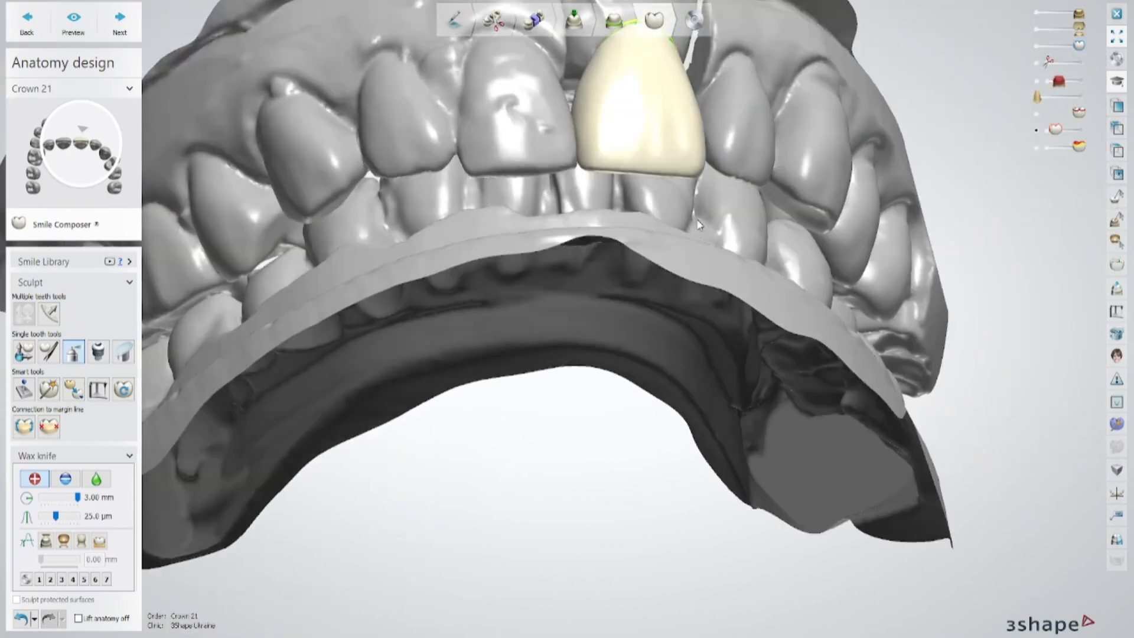
scroll(699, 224, "down", 5)
left_click(120, 24)
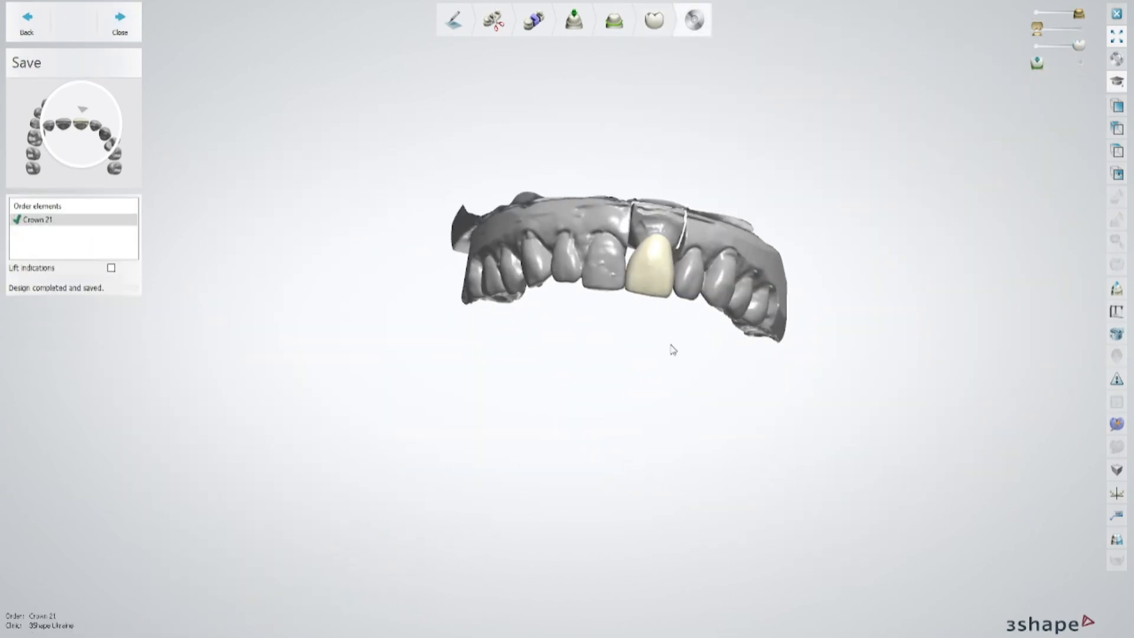
Step: Examine the saved crown among its neighbouring teeth from the labial side
scroll(641, 302, "up", 4)
right_click_drag(643, 309, 645, 299)
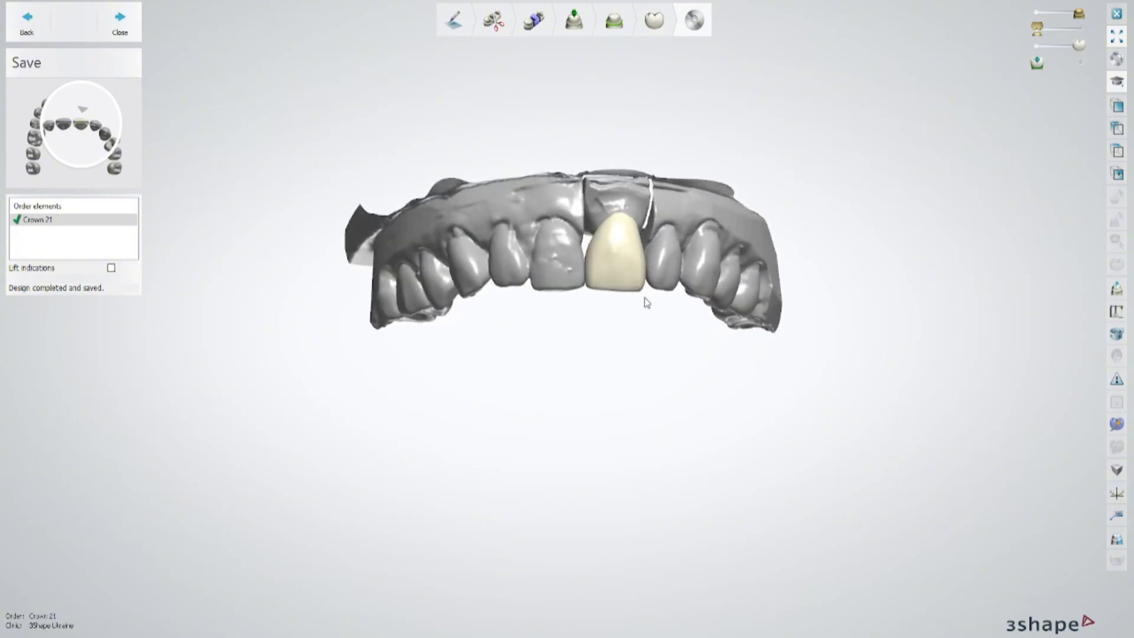
middle_click_drag(645, 299, 564, 421)
middle_click_drag(584, 280, 595, 210)
right_click_drag(595, 209, 598, 196)
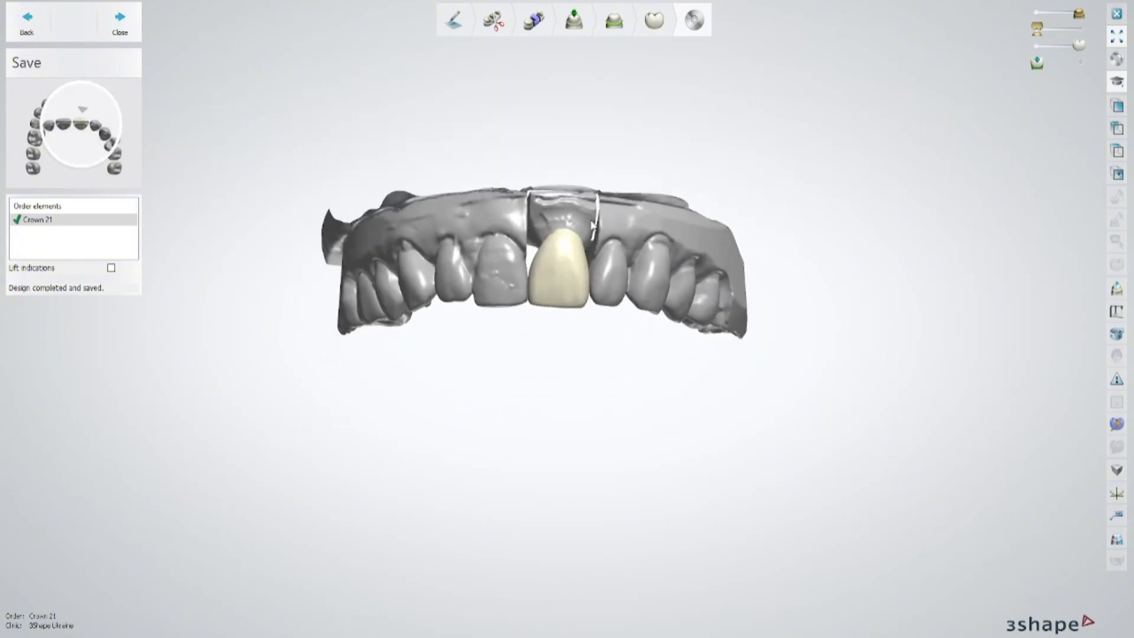
Step: Check the saved crown with the antagonist jaw shown, hide the antagonist and inspect the arch from the occlusal side
right_click_drag(625, 253, 649, 130)
left_click(1081, 28)
right_click_drag(637, 207, 637, 177)
left_click(1037, 29)
right_click_drag(930, 93, 928, 105)
scroll(592, 339, "up", 2)
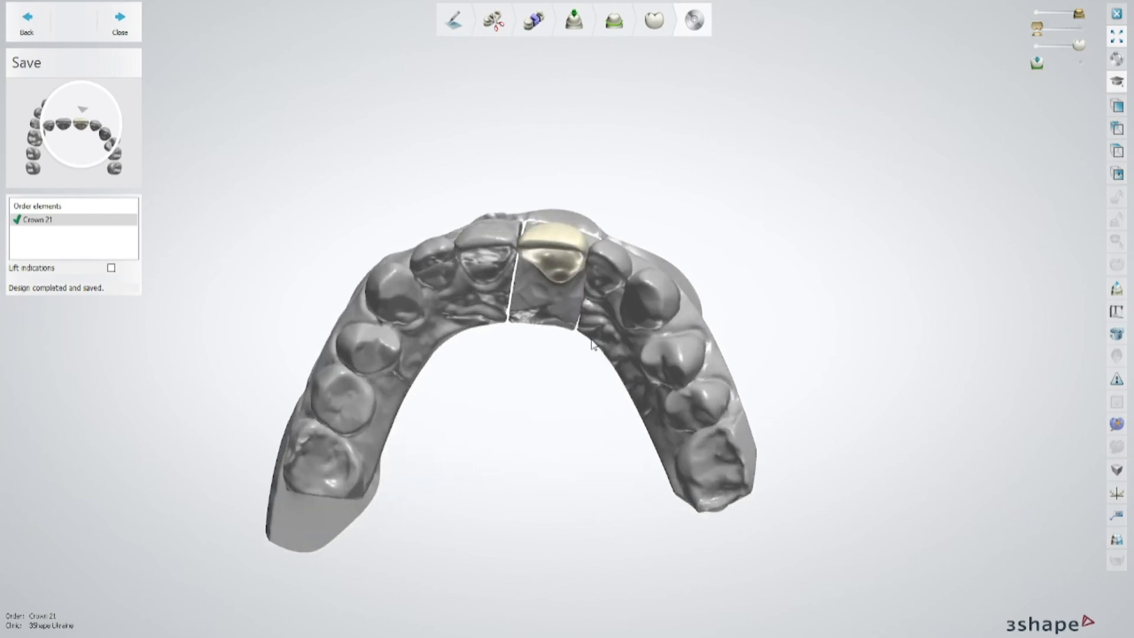